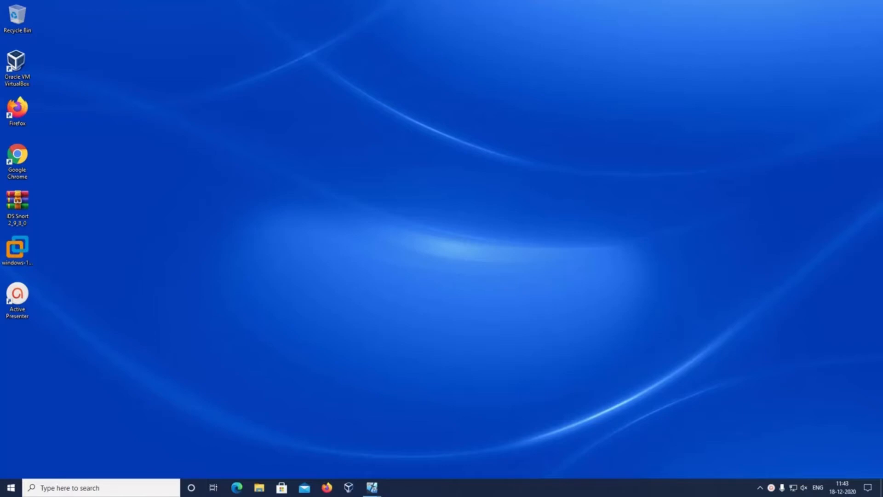
Step: Bring up the windows-12-1 virtual machine and minimize the windows-12-2 machine's window
mouse_move(362, 481)
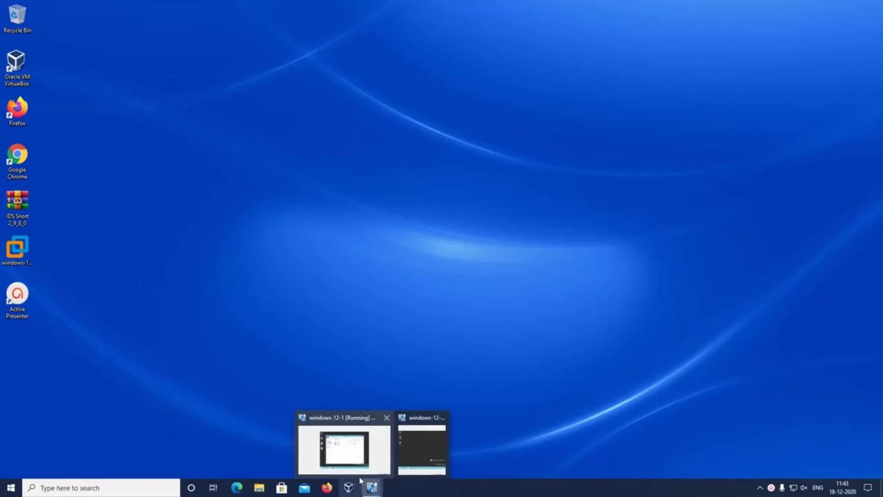
click(373, 464)
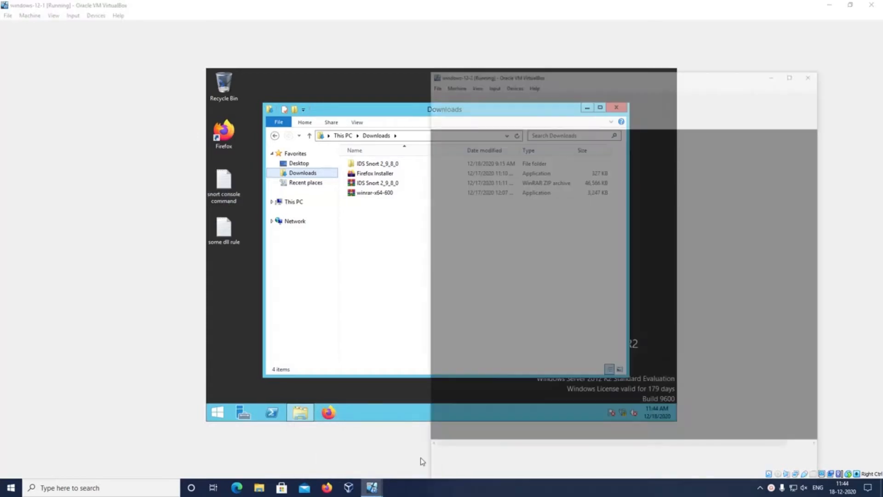
click(420, 462)
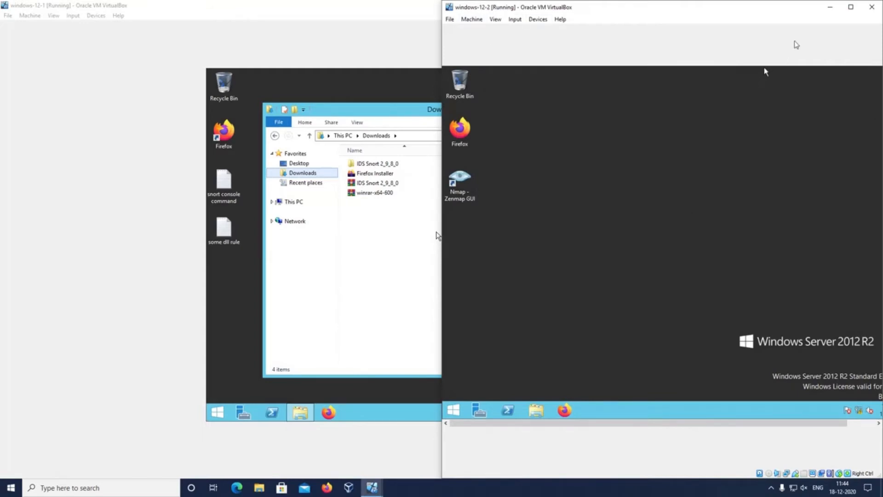
click(831, 8)
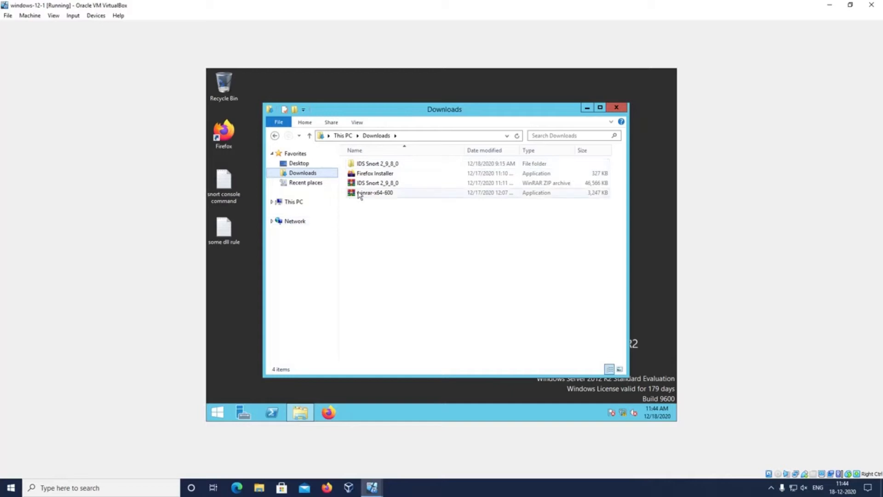
Step: Open the IDS Snort 2_9_8_0 folder in Downloads and the IDS _ Snort 2_9_8_0 folder inside it
click(380, 165)
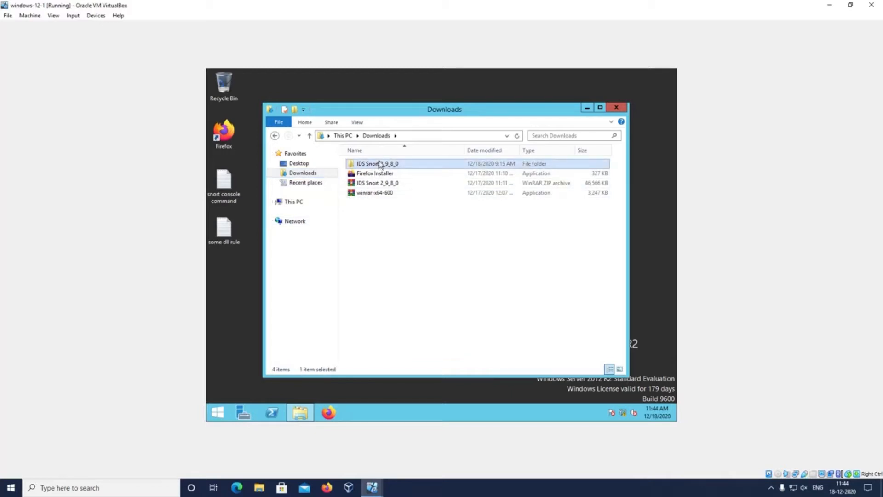
double_click(380, 164)
double_click(379, 165)
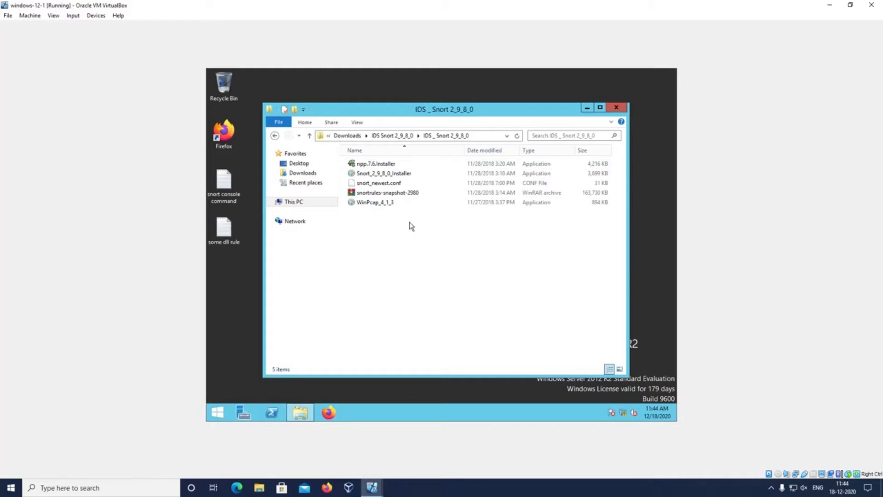
Step: Examine the Snort, WinPcap and Notepad++ installers and the Snort rules archive in the folder
click(390, 174)
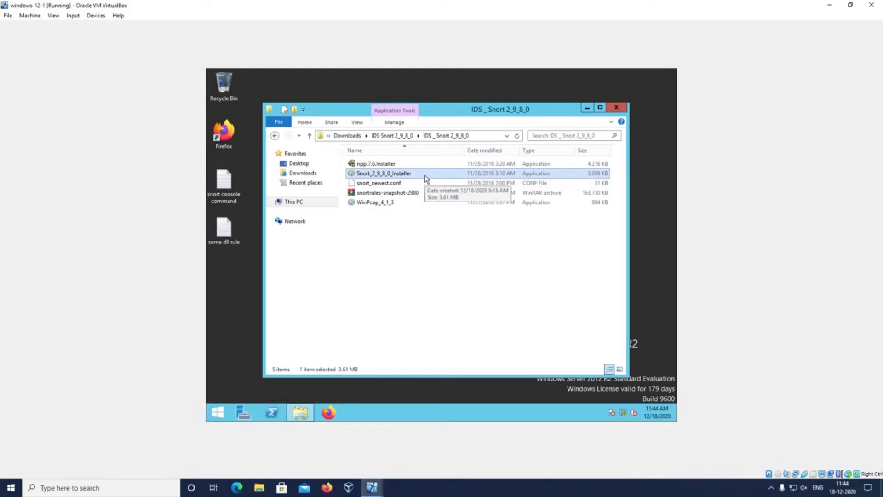
click(416, 195)
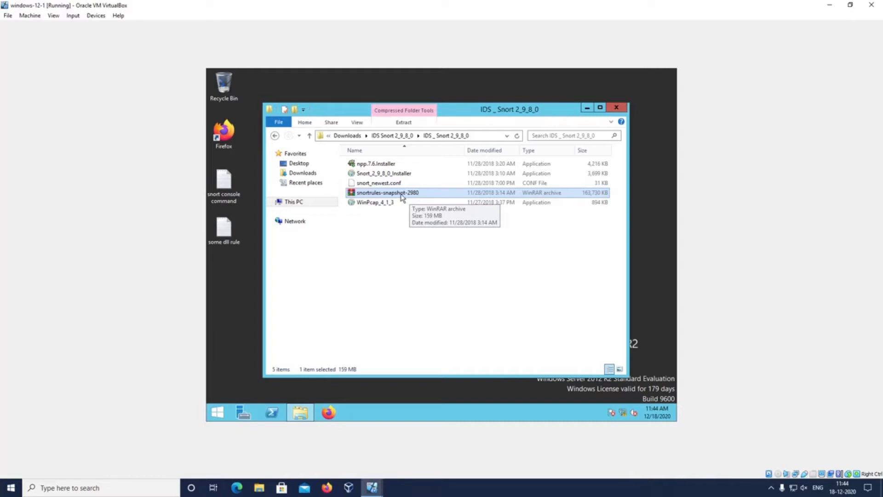
click(395, 236)
click(384, 175)
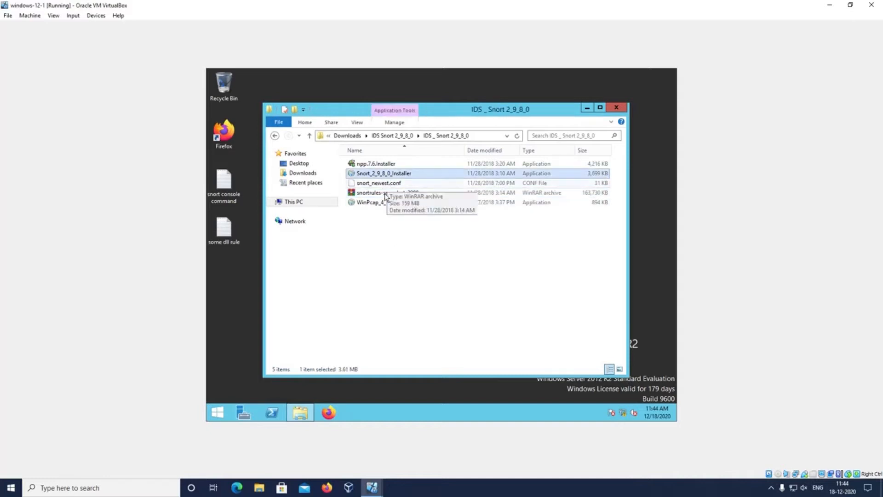
click(387, 285)
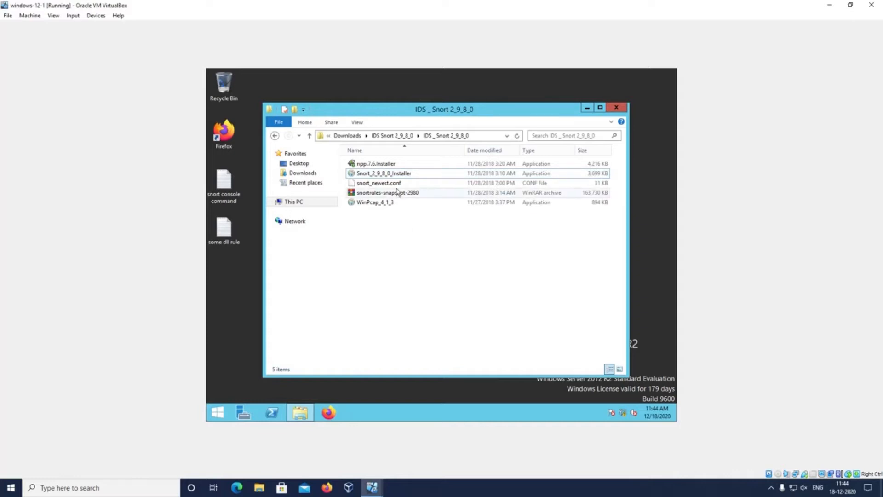
click(385, 207)
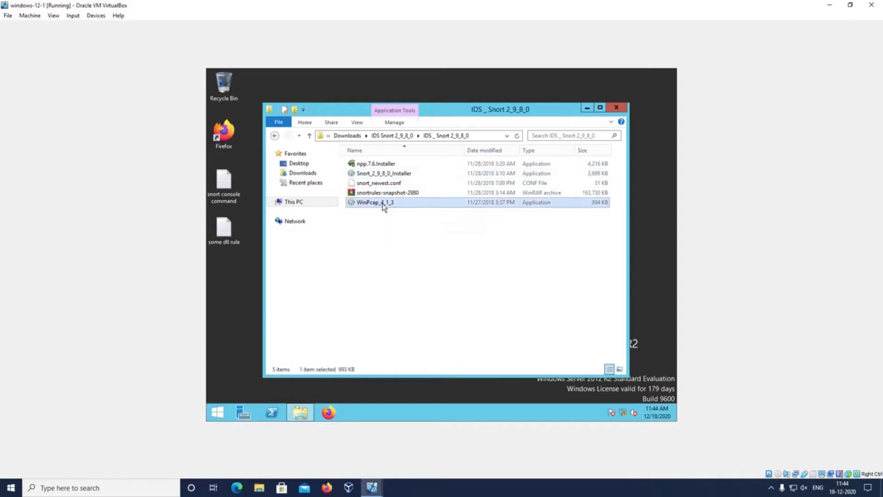
right_click(424, 206)
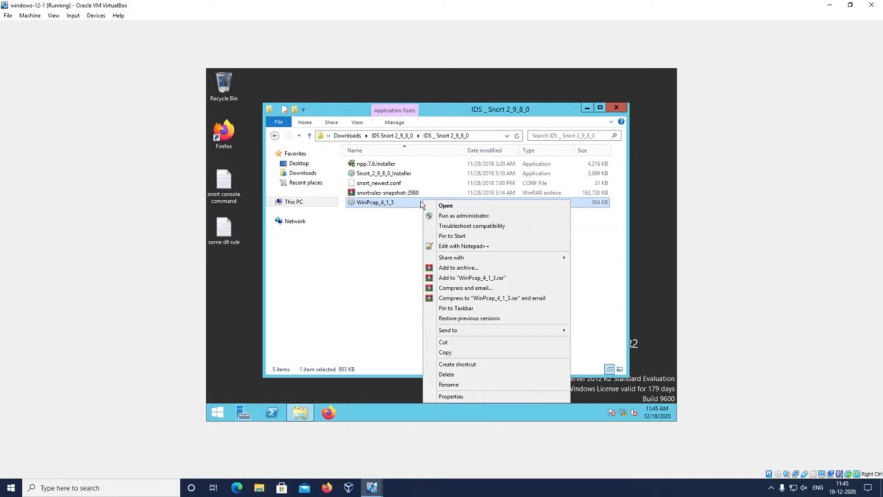
click(389, 165)
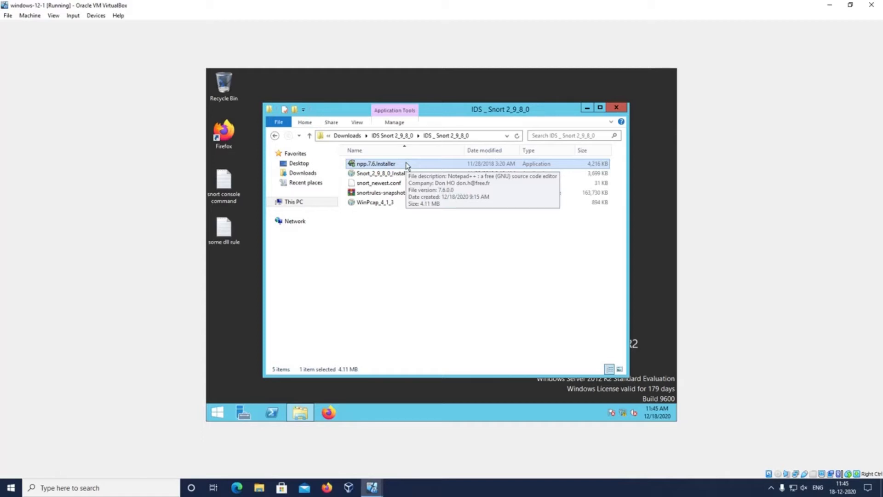
Step: Run the WinPcap_4_1_3 installer as administrator and force the installation over the existing copy
click(397, 205)
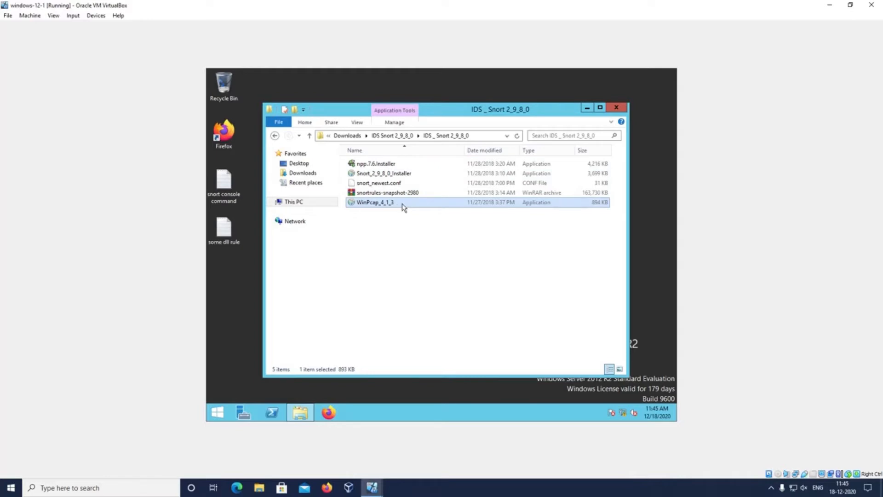
right_click(403, 206)
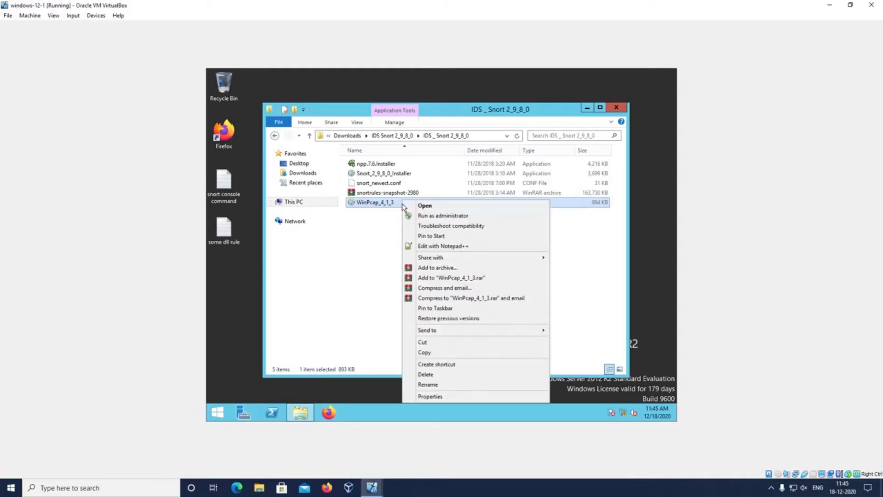
click(423, 216)
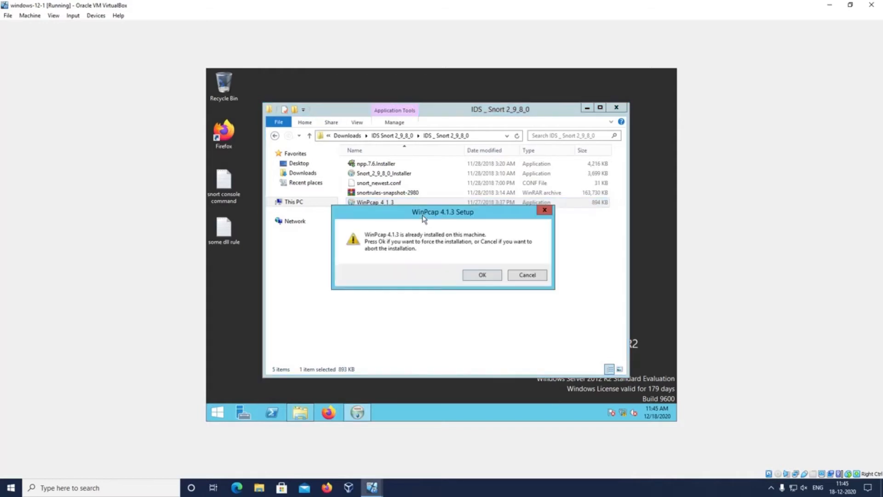
click(485, 276)
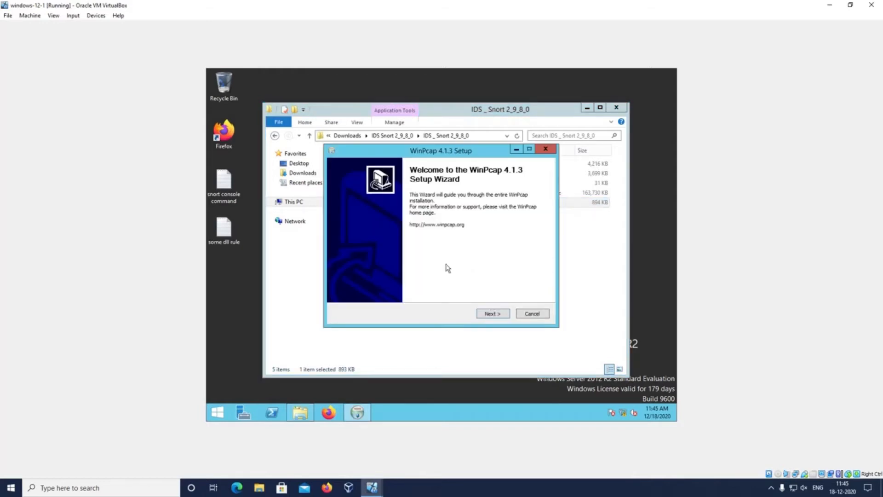
Step: Accept the WinPcap license, install it with the driver starting automatically at boot time, and finish the setup
click(487, 313)
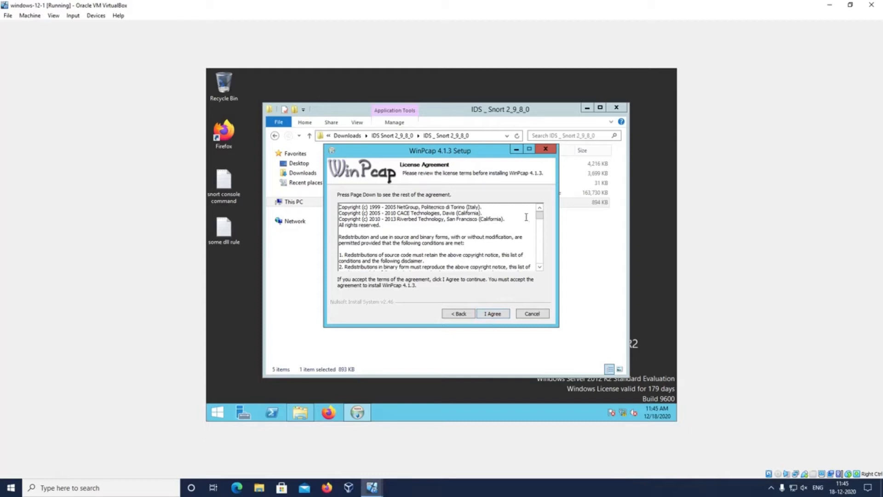
drag(540, 220, 540, 276)
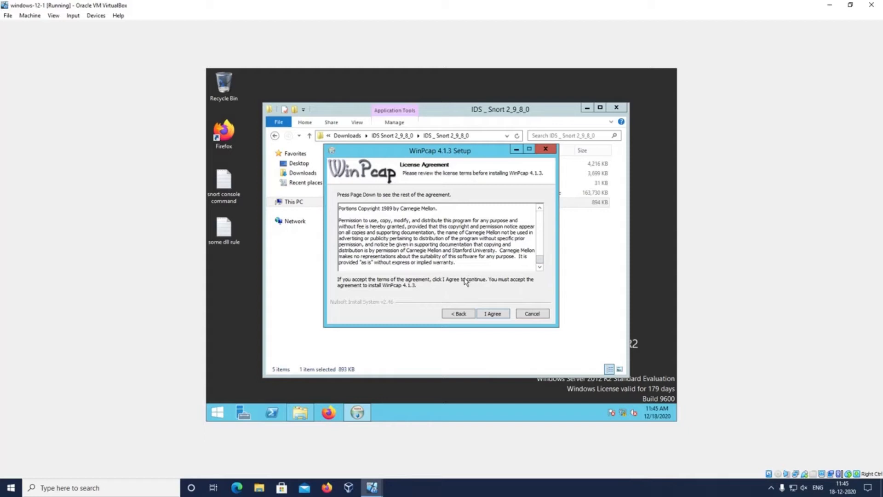
click(487, 314)
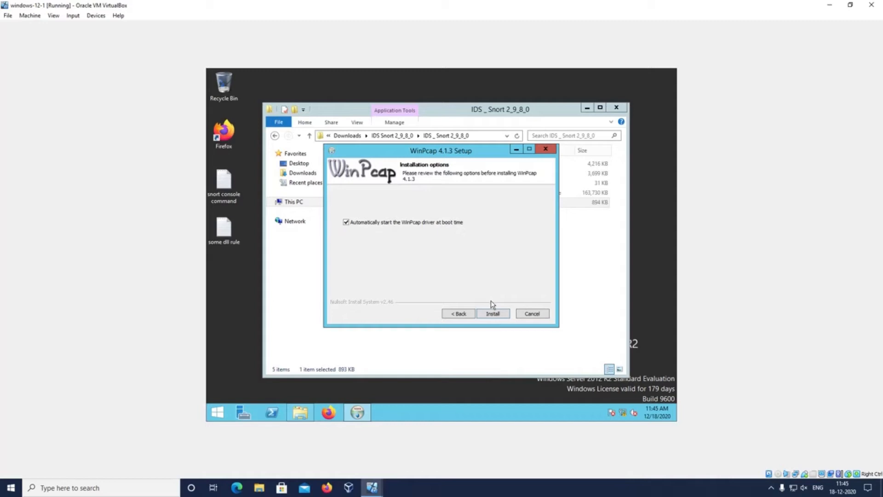
click(492, 313)
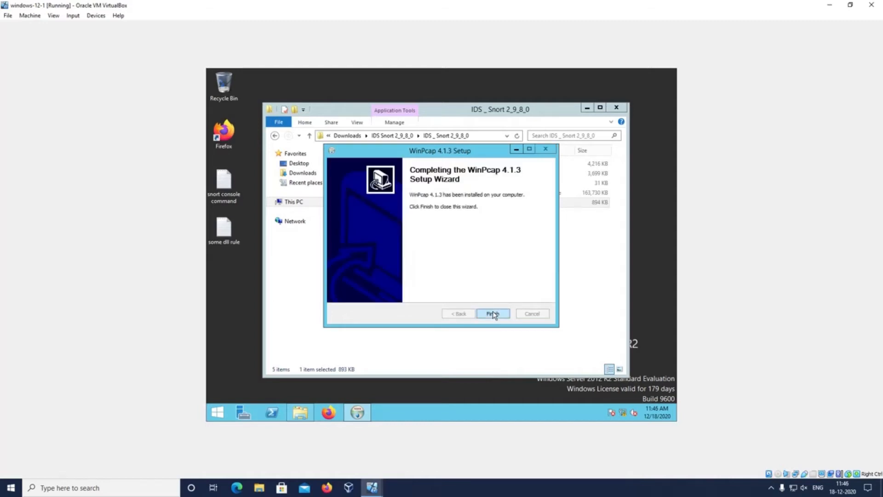
click(492, 313)
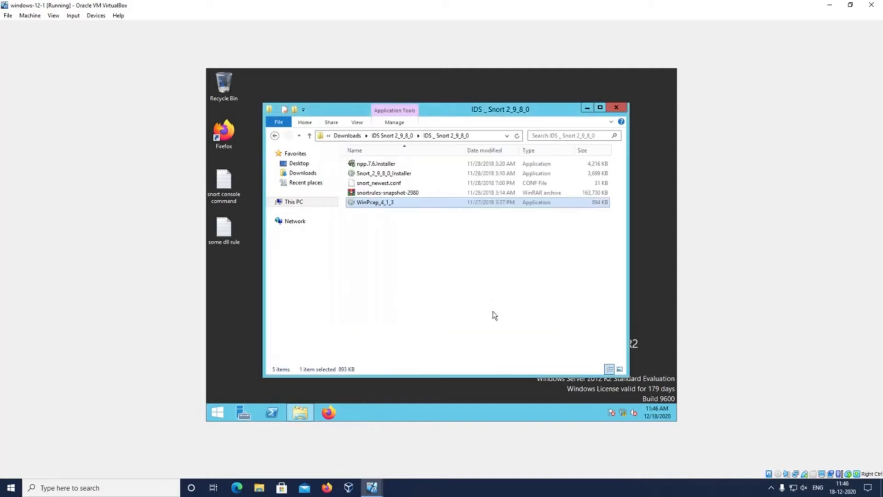
Step: Launch the npp.7.6.Installer with English as the setup language and accept the Notepad++ license agreement
double_click(422, 164)
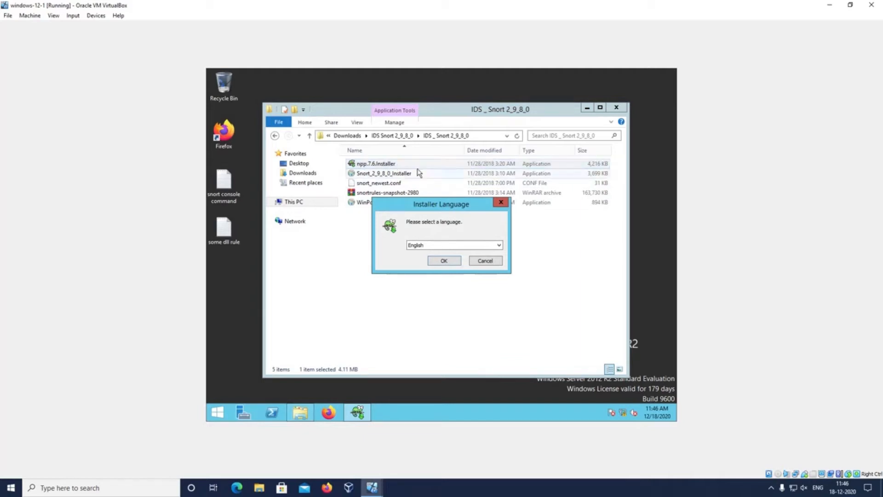
click(444, 261)
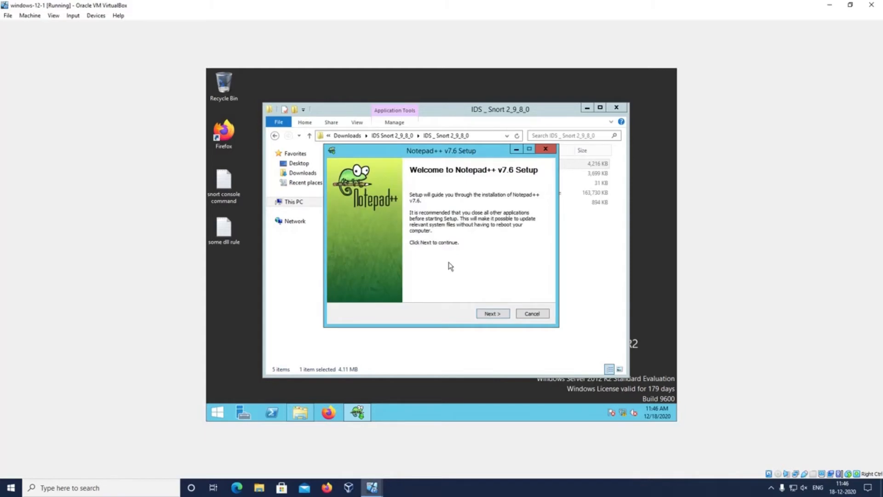
click(489, 314)
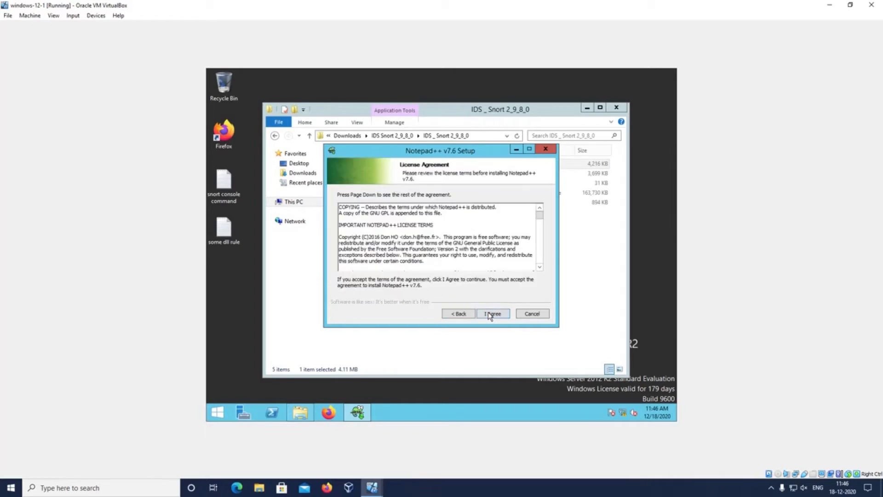
drag(540, 220, 541, 261)
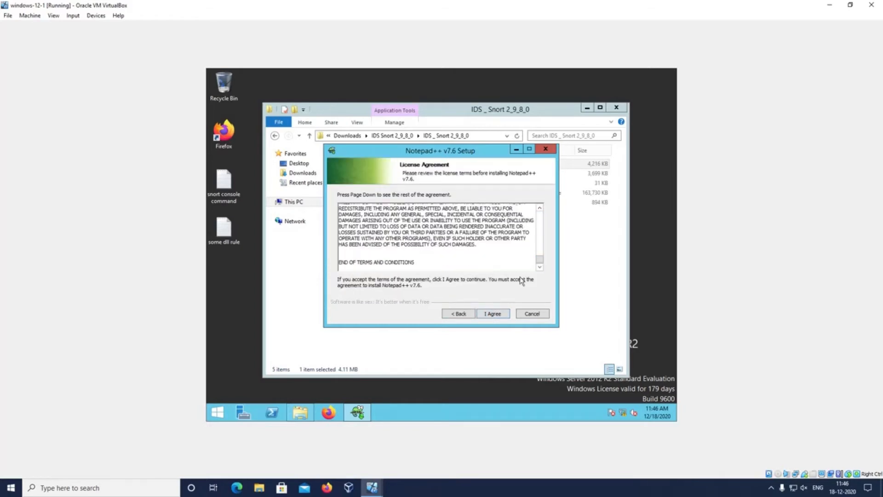
click(496, 316)
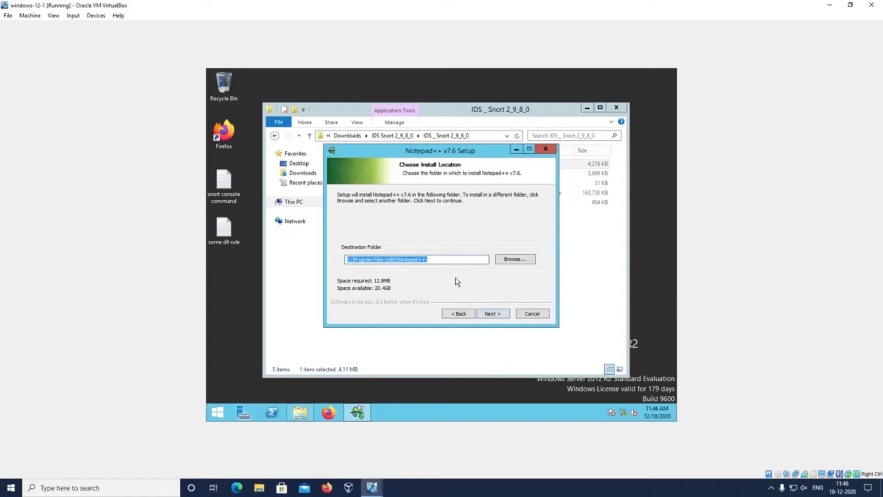
Step: Install Notepad++ v7.6 in C:\Program Files (x86)\Notepad++ with the preselected components and a desktop shortcut, finishing without running it
click(493, 314)
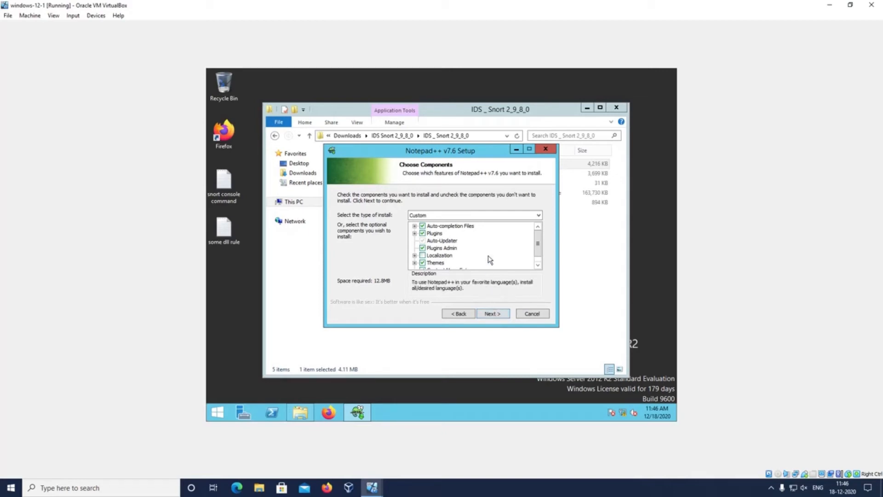
click(493, 313)
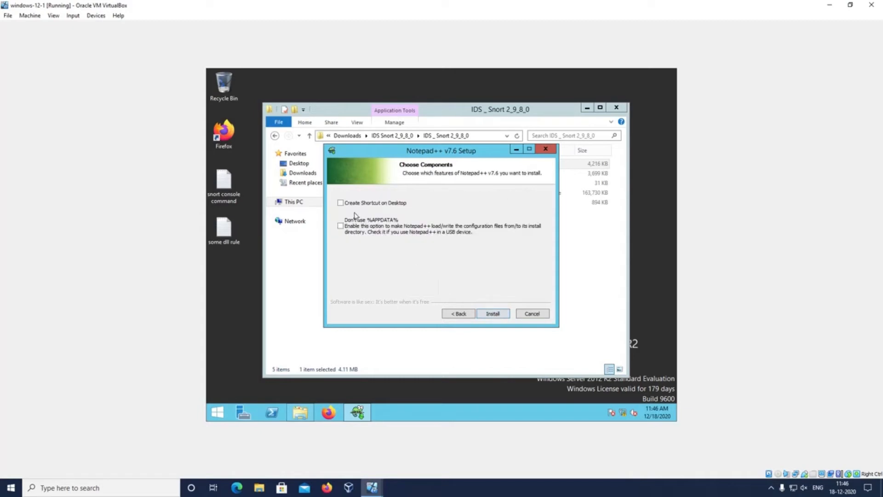
click(344, 203)
click(493, 313)
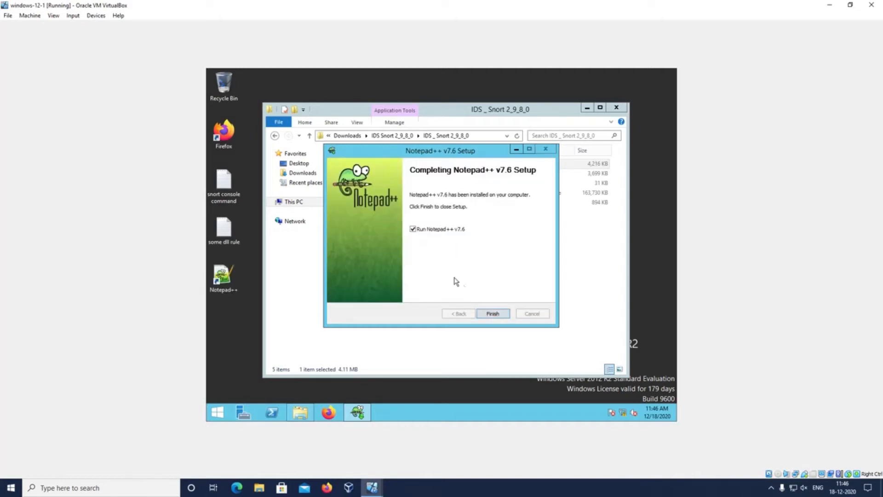
click(413, 229)
click(495, 314)
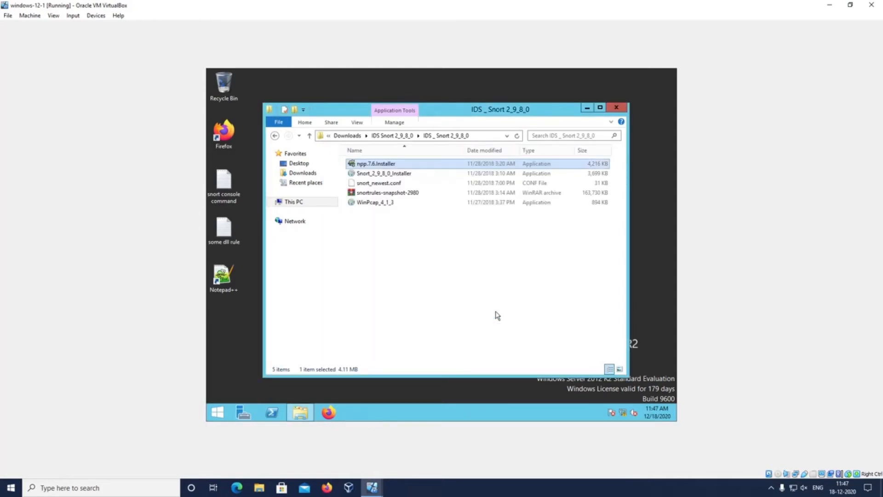
Step: Run the Snort_2_9_8_0_Installer as administrator and accept the Snort 2.9.8.0 license agreement
click(418, 176)
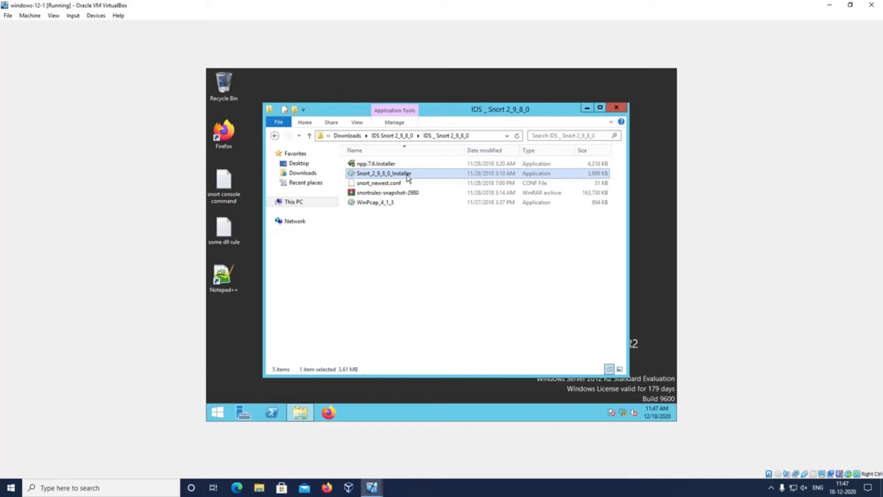
right_click(425, 177)
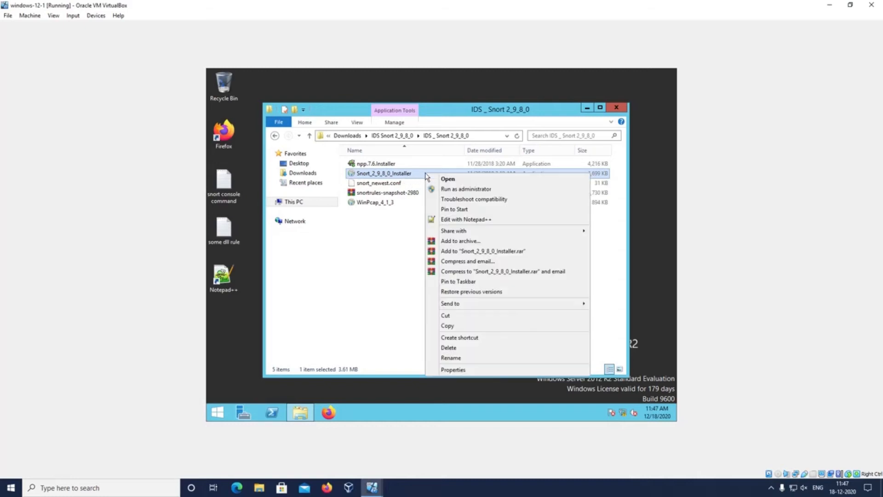
click(453, 190)
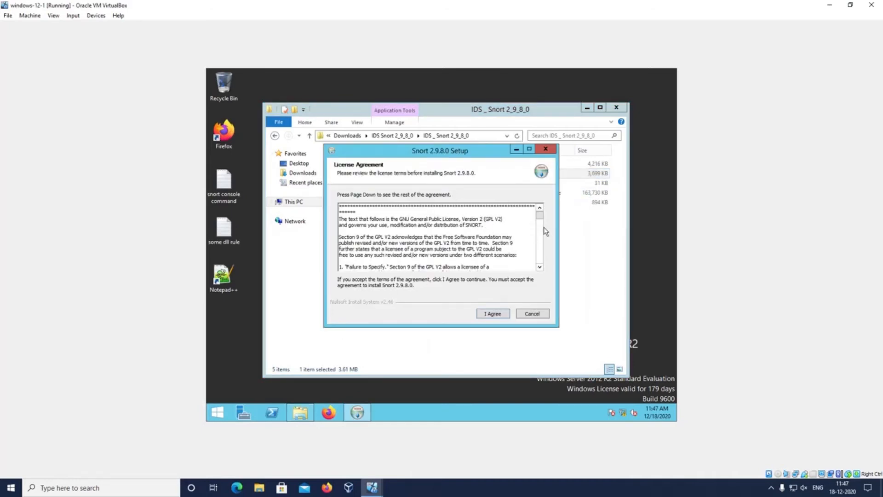
drag(541, 217, 540, 260)
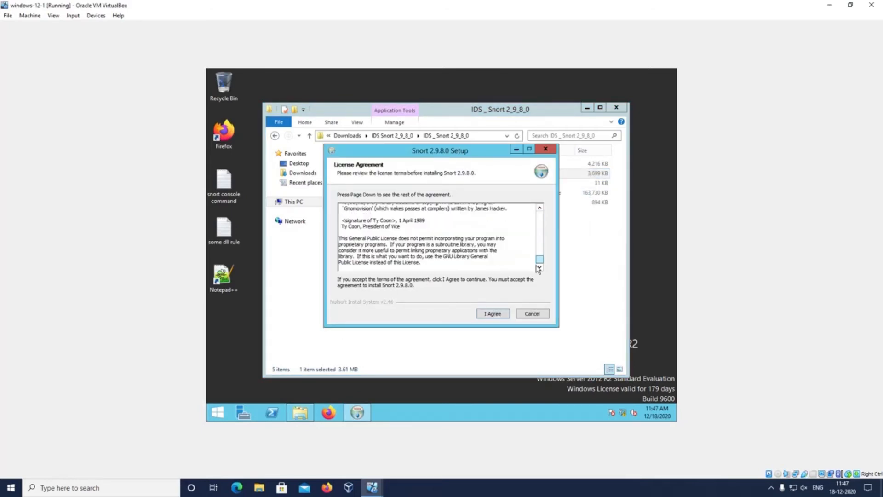
click(492, 315)
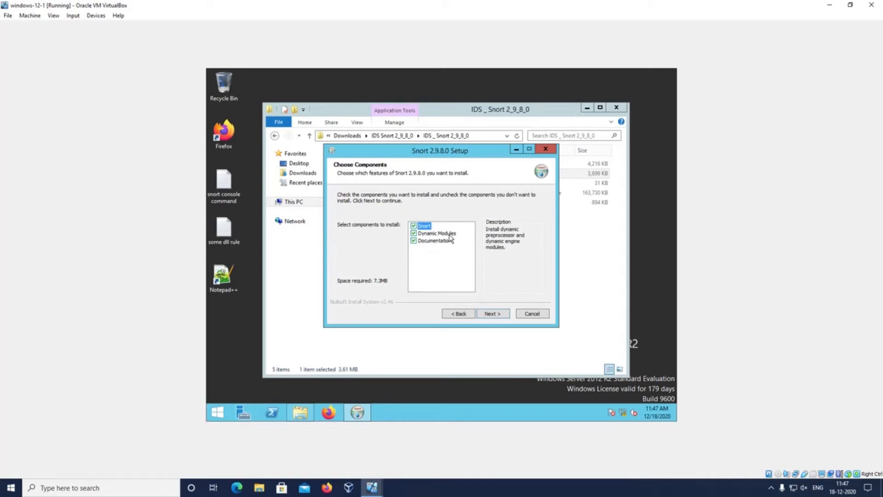
Step: Install Snort with the Snort, Dynamic Modules and Documentation components in C:\Snort and finish the setup
click(492, 314)
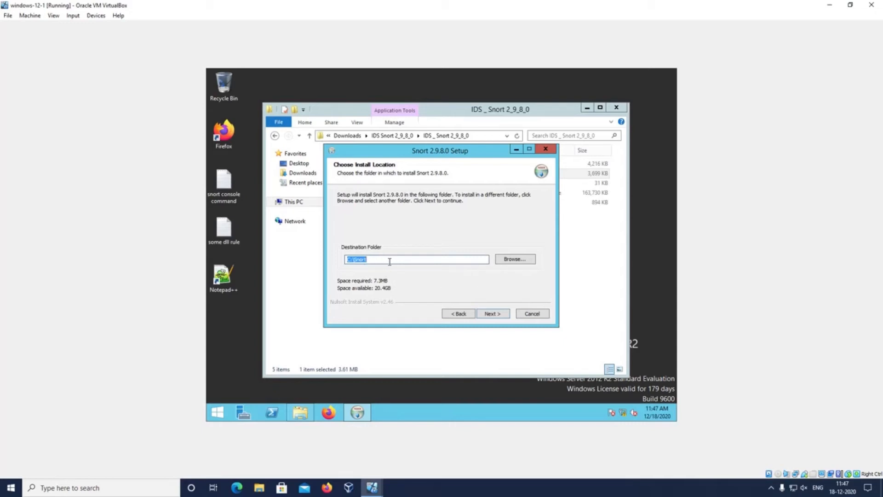
click(490, 314)
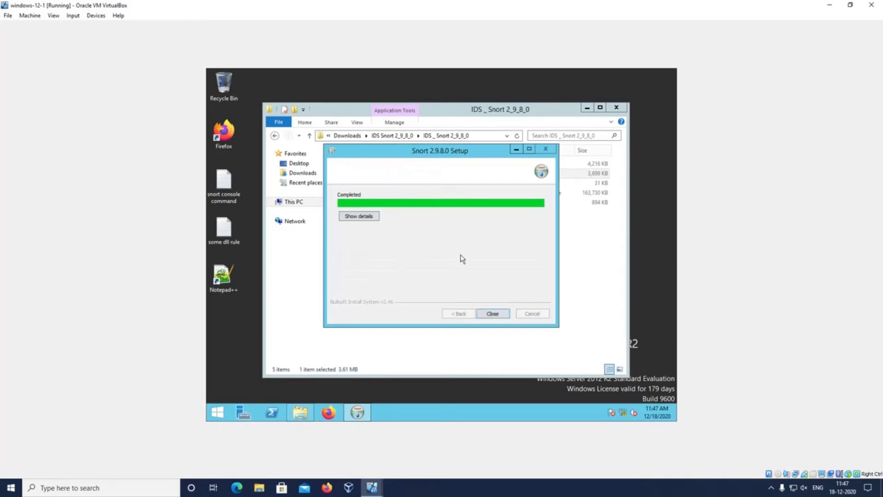
click(492, 316)
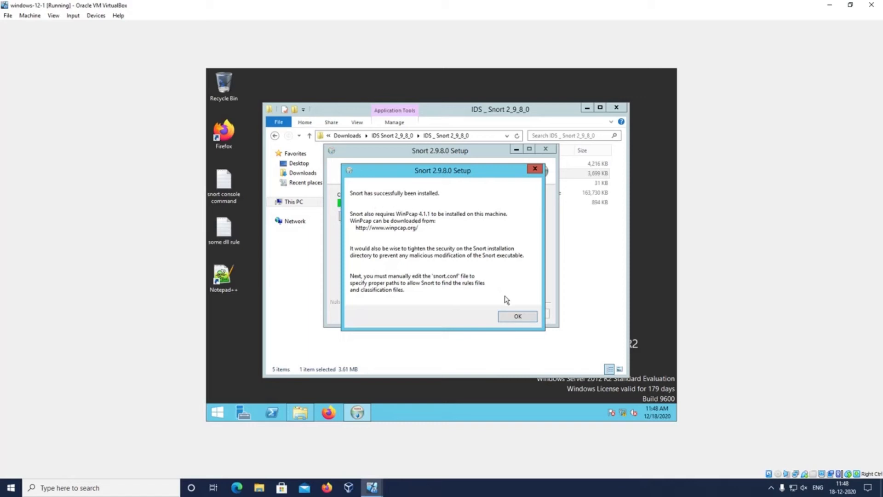
click(512, 318)
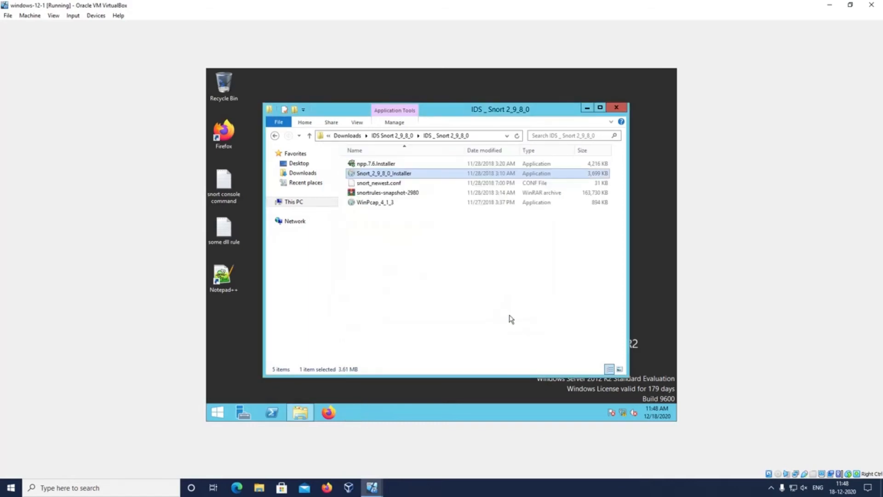
Step: Open the C:\Snort installation folder and examine the folders and files it contains
click(319, 207)
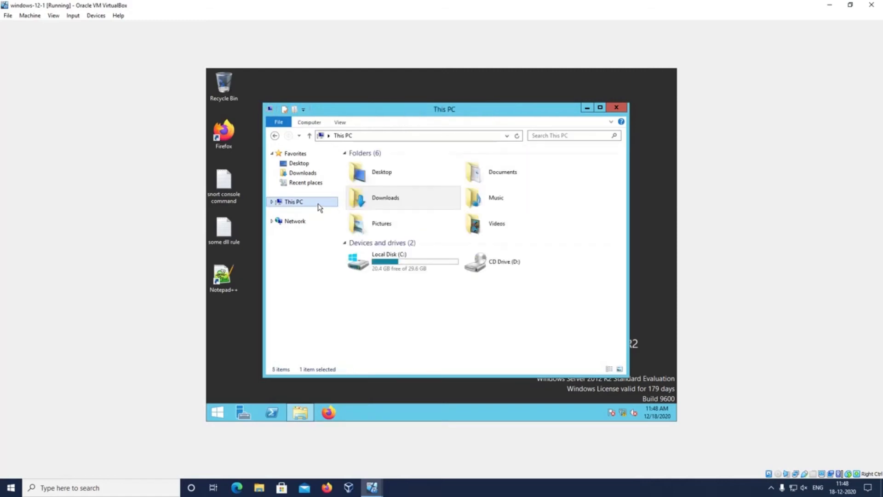
double_click(375, 257)
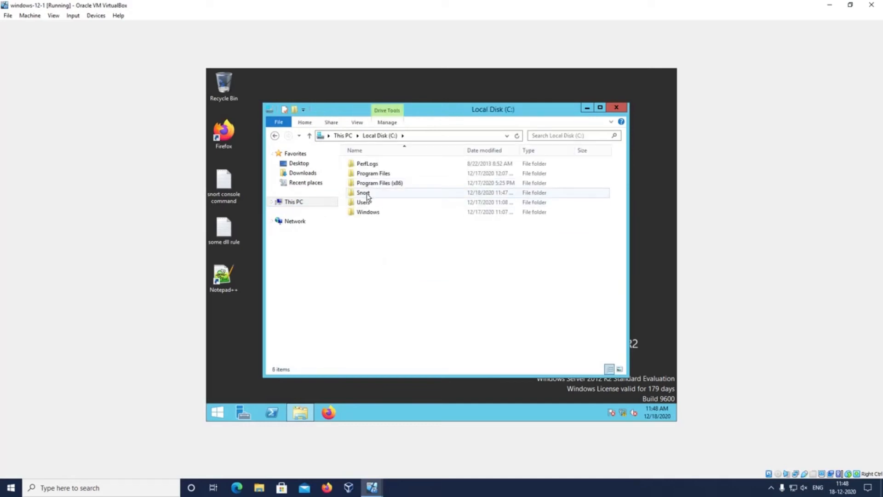
click(379, 194)
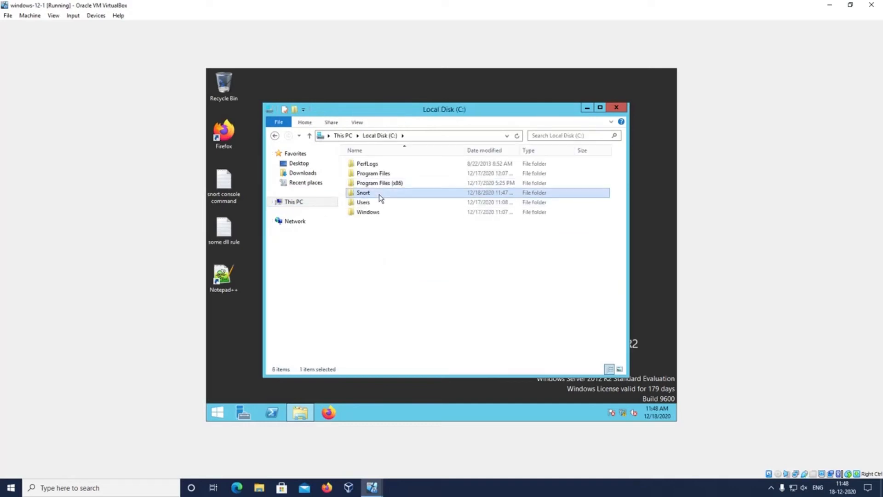
double_click(379, 194)
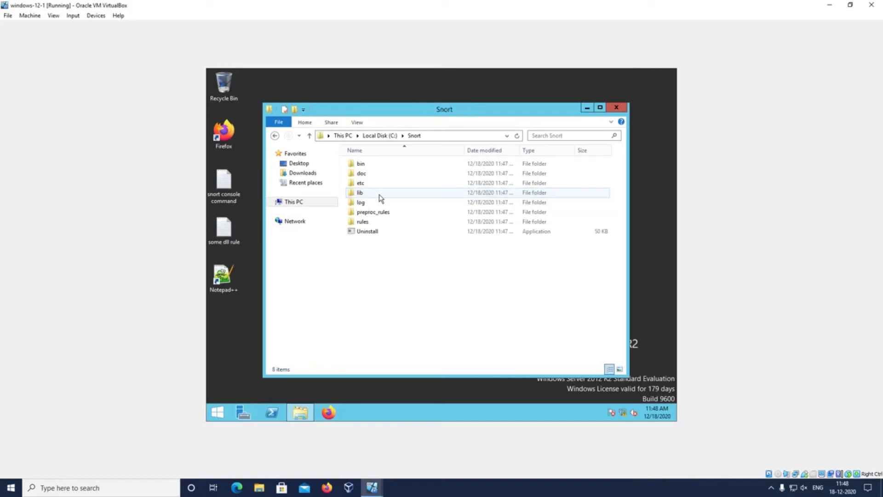
drag(401, 252, 407, 159)
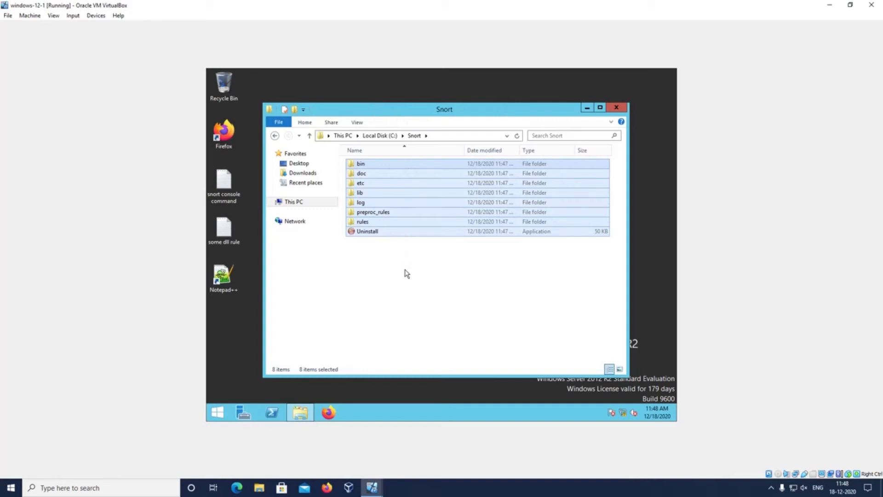
drag(407, 274, 403, 164)
click(403, 282)
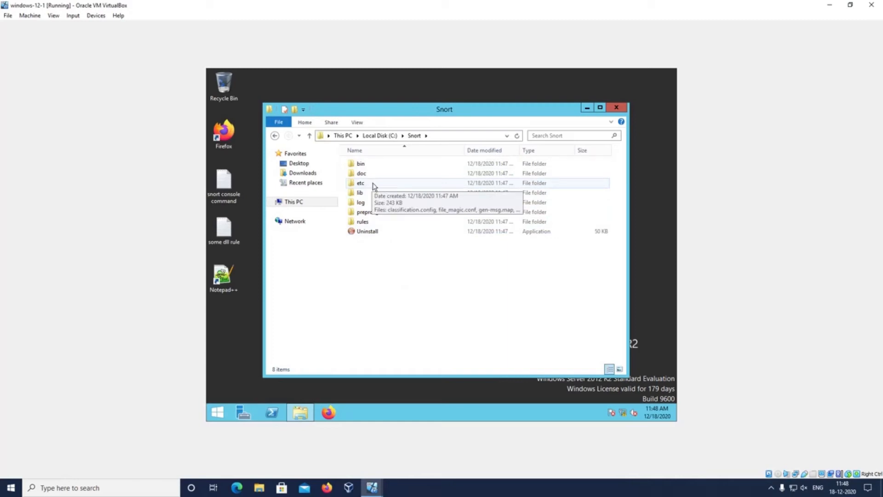
Step: Look through snort.conf from the etc folder in Notepad++, close it, and return to the Snort folder
double_click(372, 183)
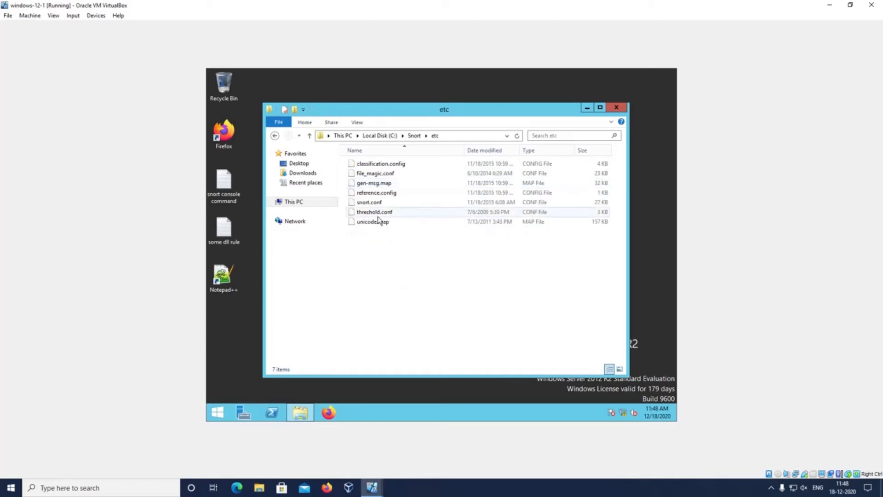
click(388, 205)
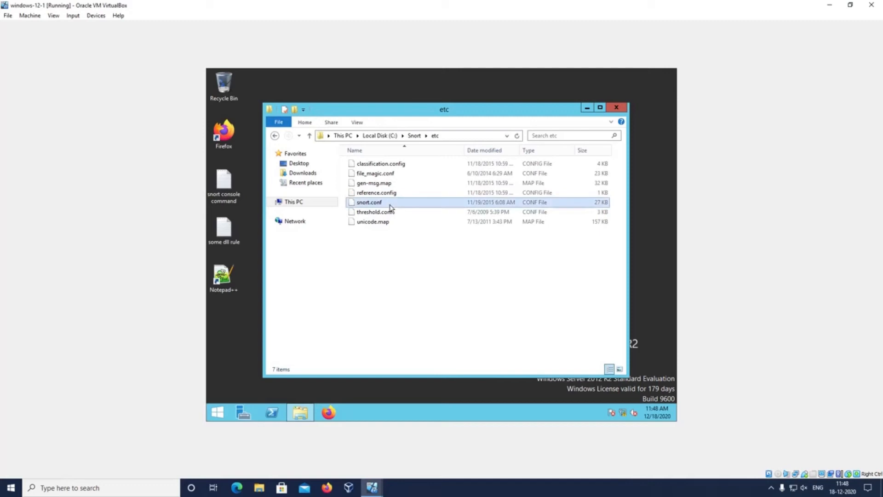
right_click(391, 203)
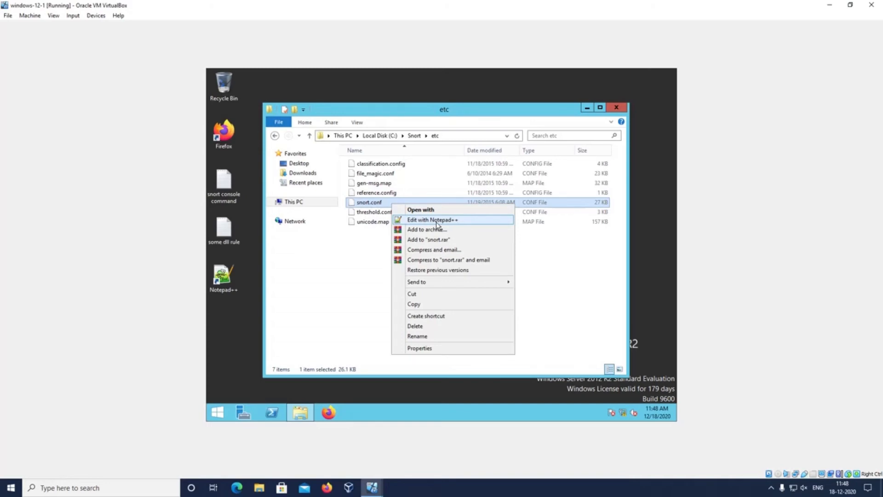
click(437, 224)
scroll(422, 222, down, 20)
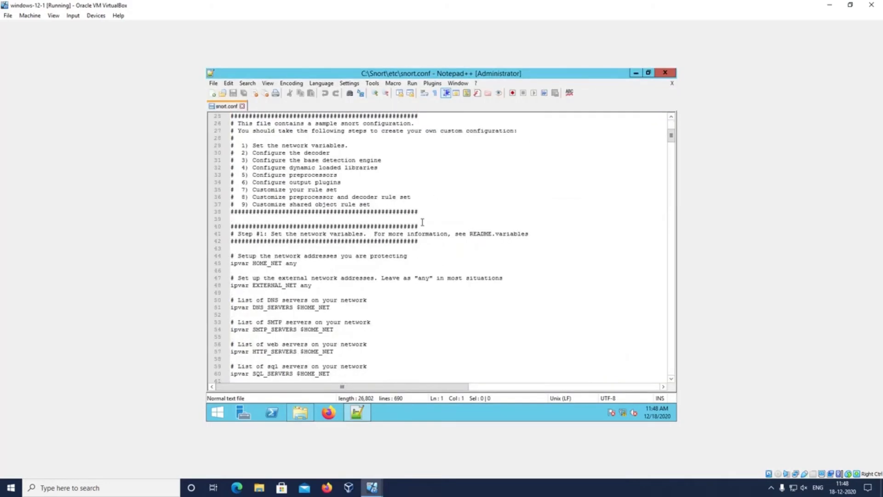
scroll(422, 222, down, 20)
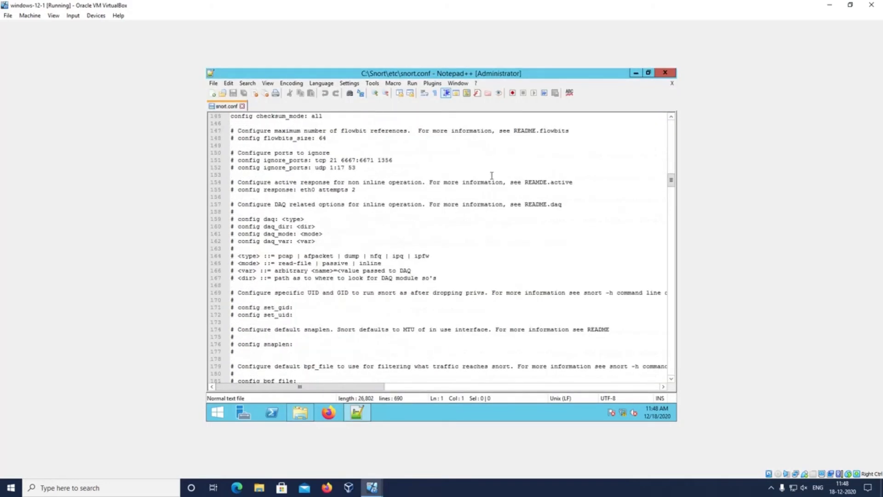
click(665, 73)
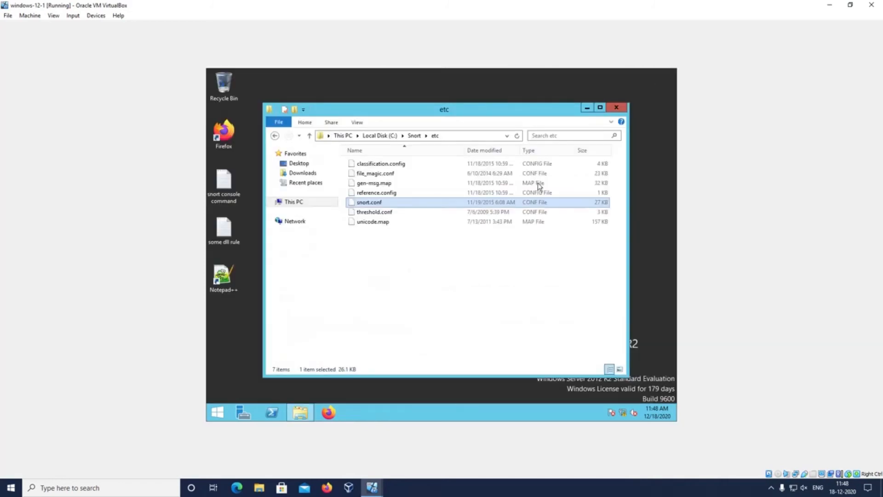
click(274, 135)
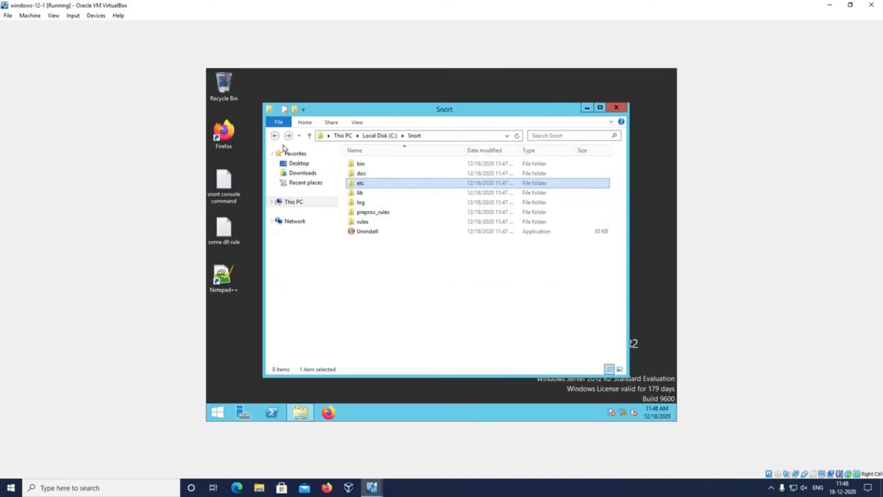
Step: Examine the DLL files in lib\snort_dynamicpreprocessor and return to the Snort folder
double_click(372, 192)
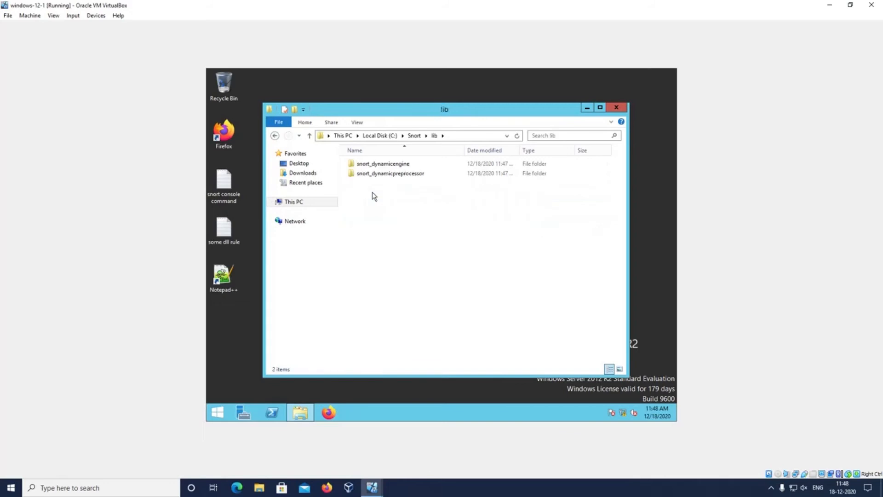
double_click(403, 175)
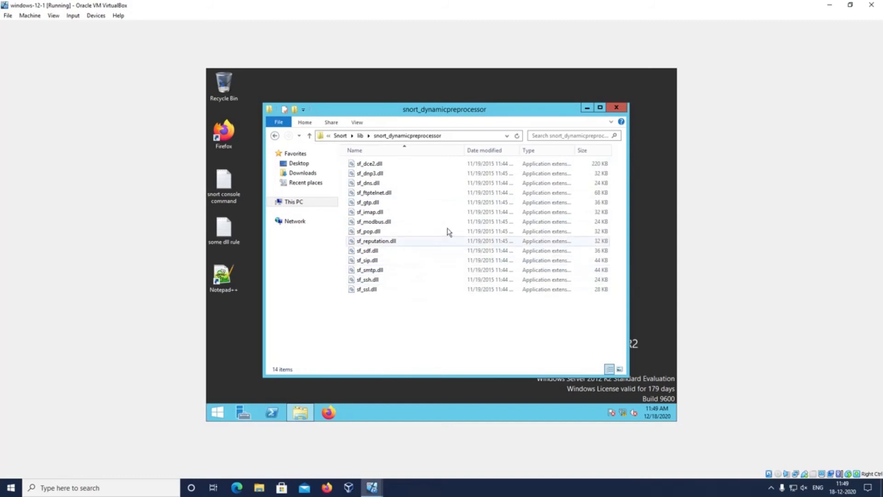
click(274, 135)
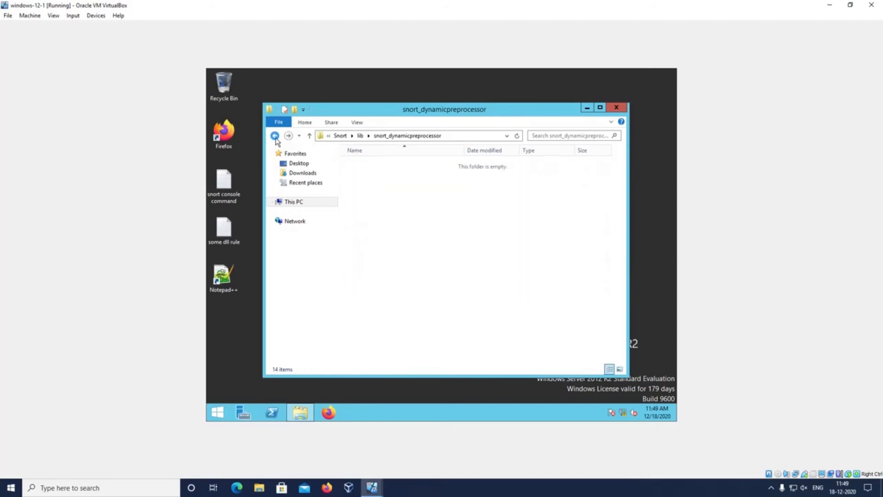
click(274, 137)
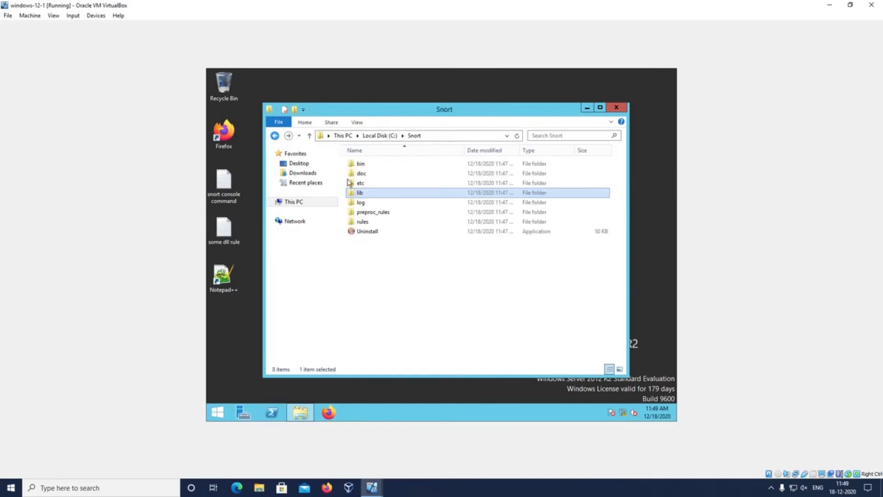
Step: Check the contents of the log, preproc_rules and rules folders, returning to the Snort folder after each
double_click(393, 204)
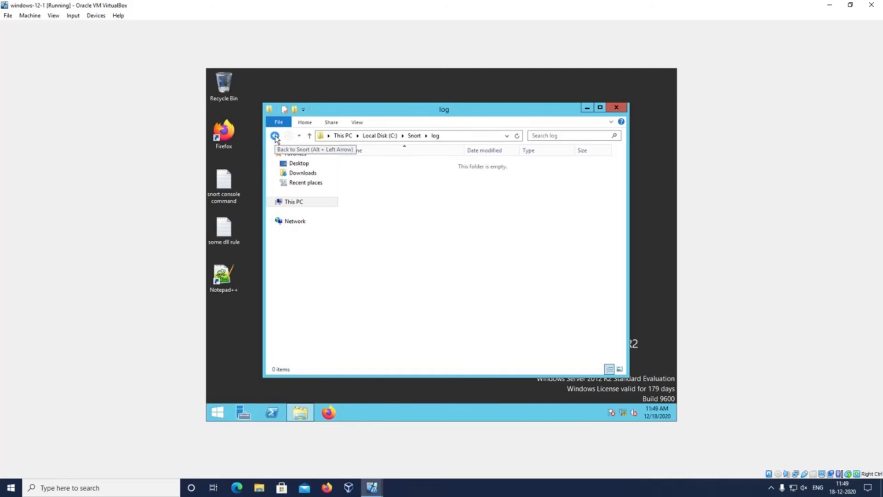
click(275, 136)
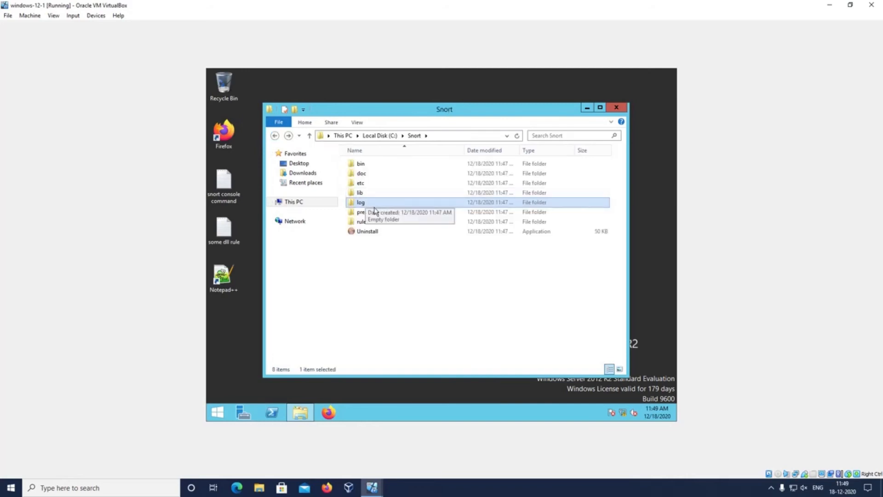
mouse_move(381, 213)
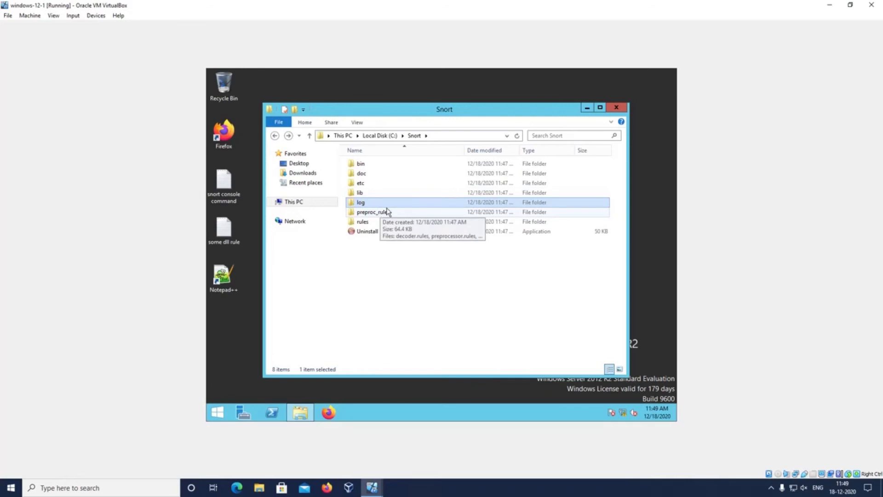
click(388, 216)
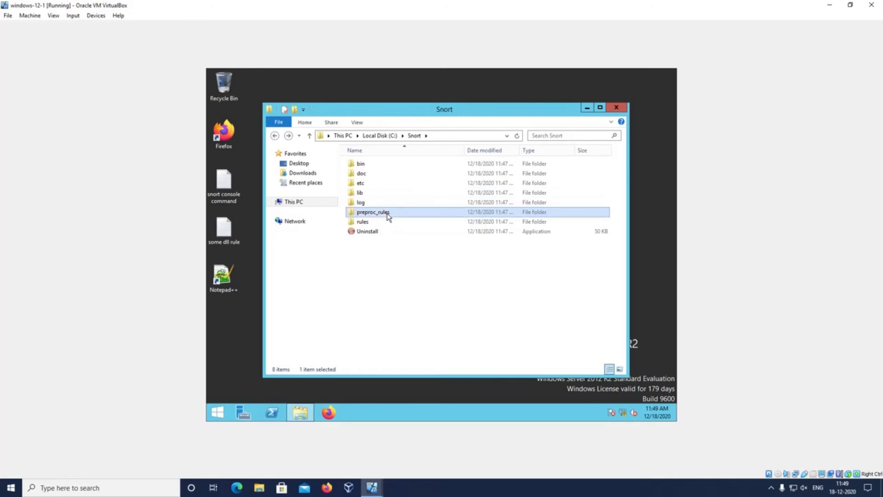
double_click(388, 217)
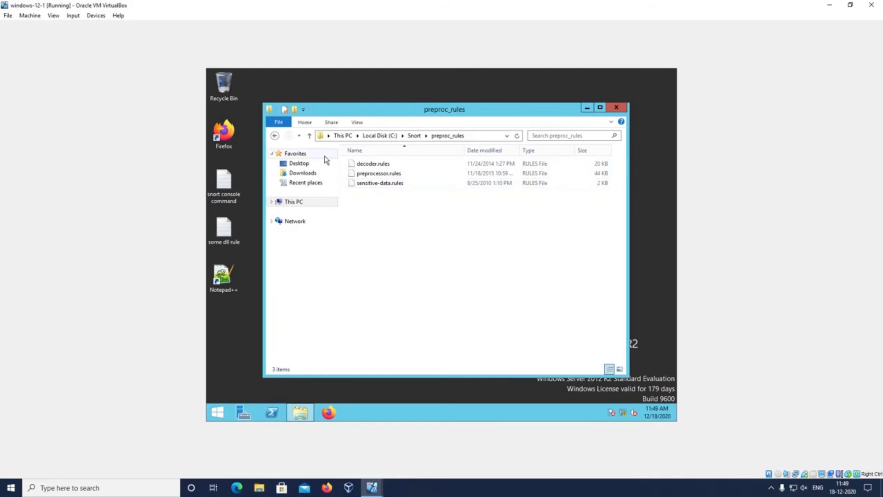
click(275, 135)
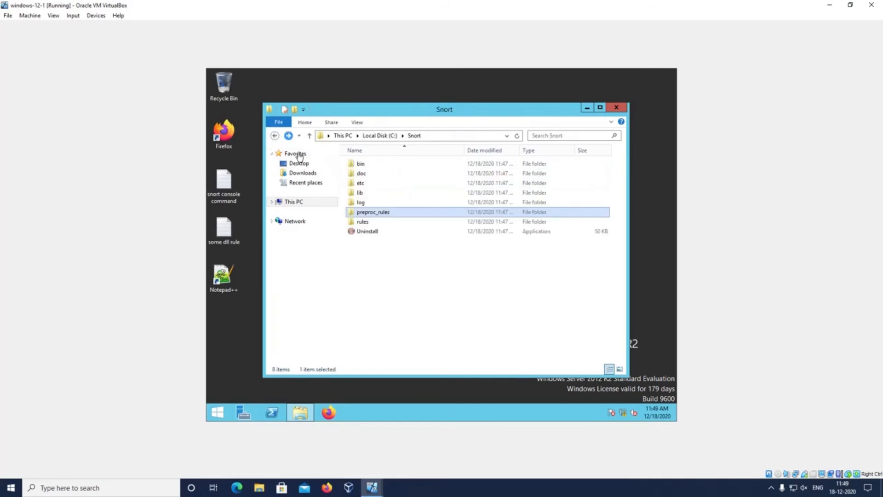
double_click(363, 222)
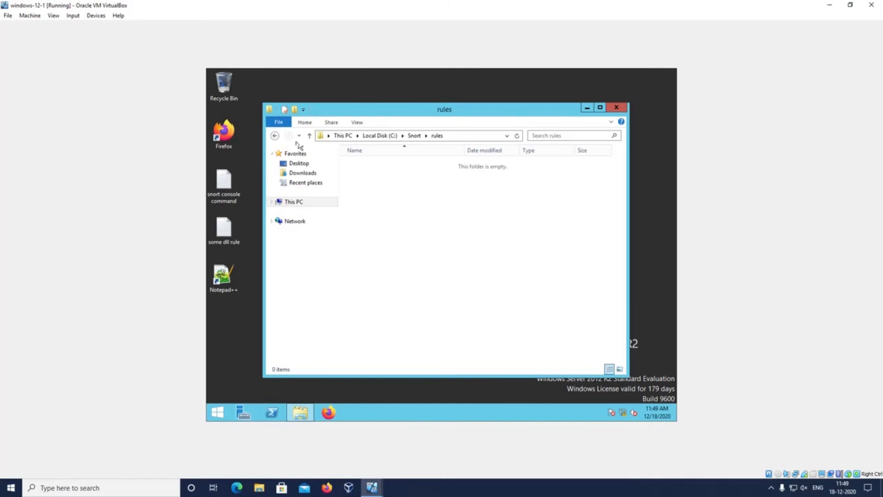
click(274, 135)
Step: Extract the snortrules-snapshot-2980 archive directly into its own folder, IDS _ Snort 2_9_8_0, inside Downloads
click(299, 173)
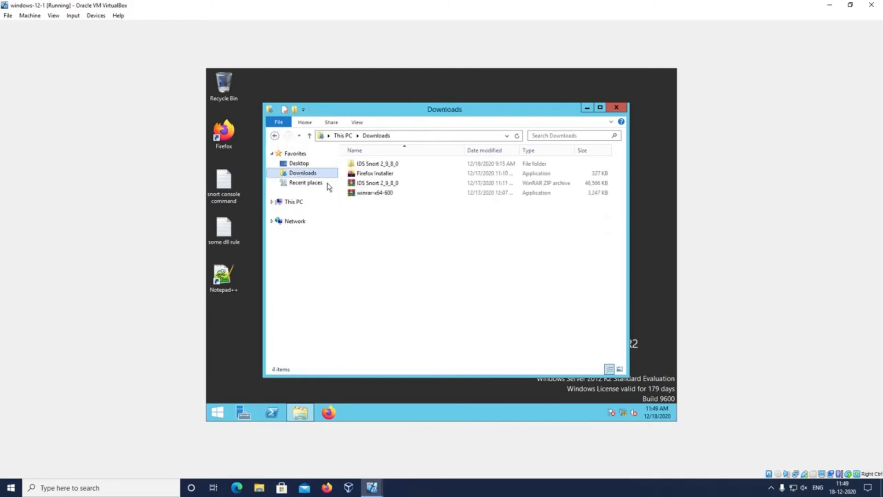
double_click(384, 164)
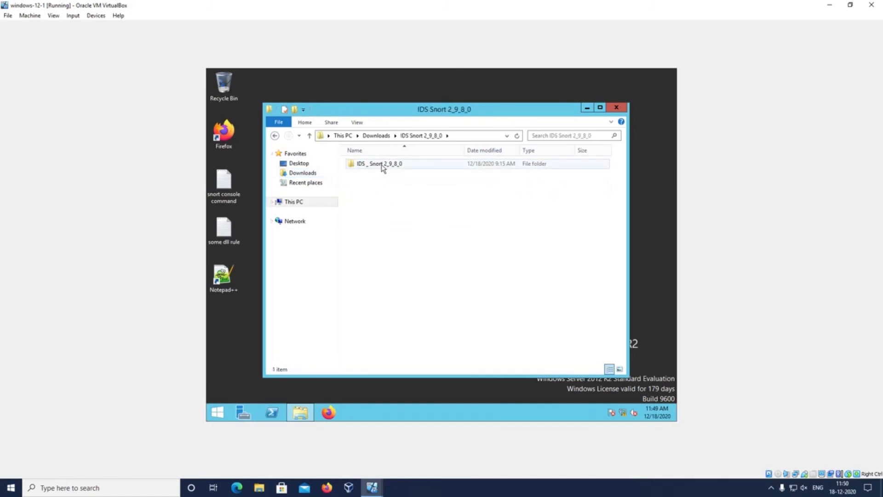
double_click(382, 165)
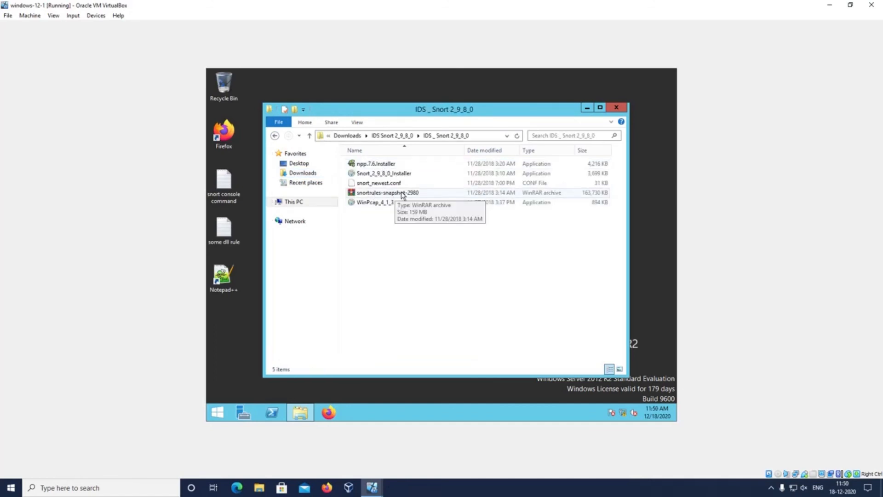
click(374, 194)
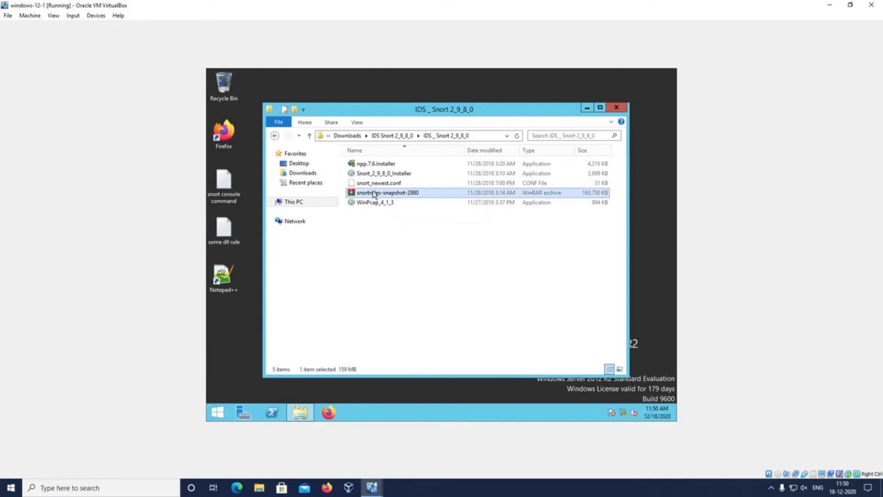
right_click(375, 194)
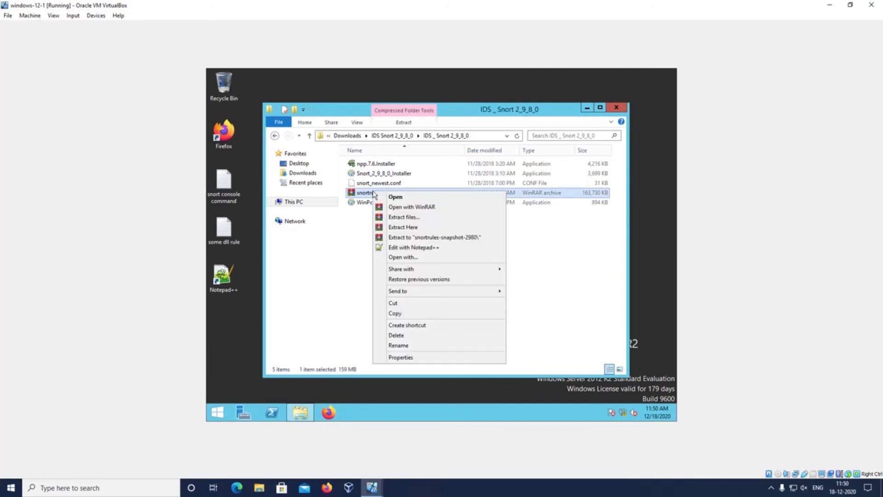
click(427, 228)
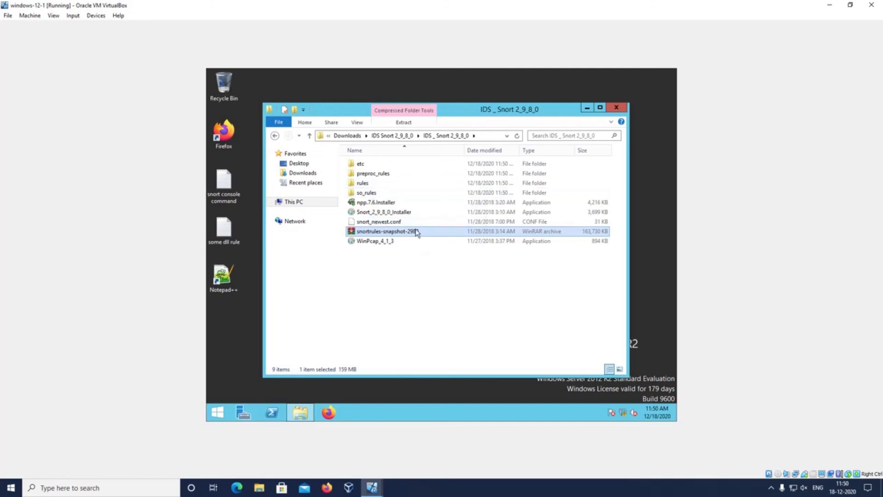
Step: Look through the rule files in the extracted rules folder and return to the IDS _ Snort 2_9_8_0 folder
click(371, 185)
double_click(372, 184)
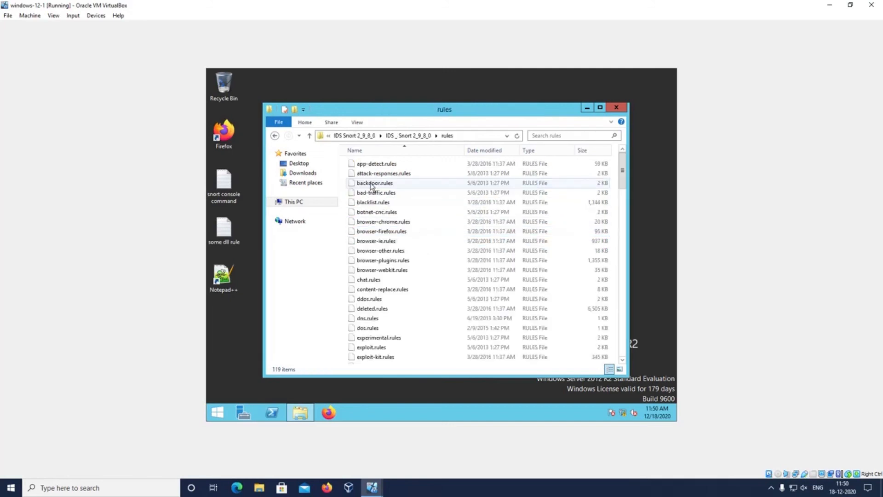
scroll(372, 185, down, 10)
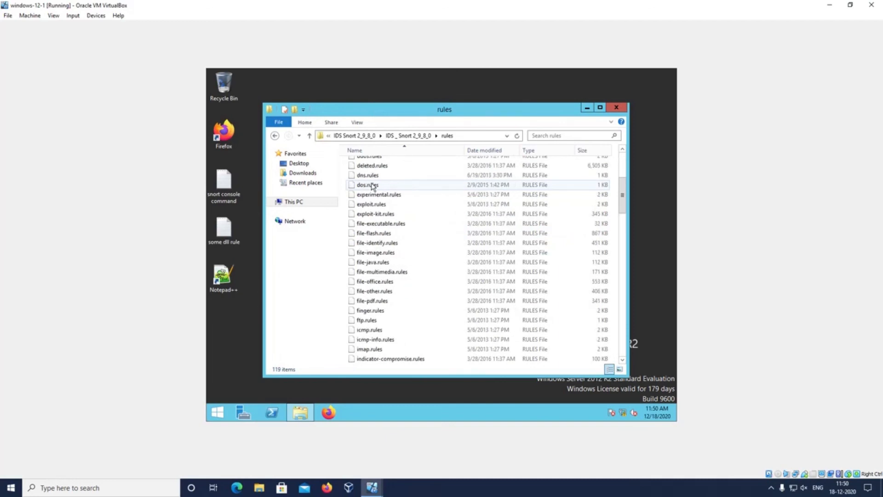
scroll(373, 186, down, 20)
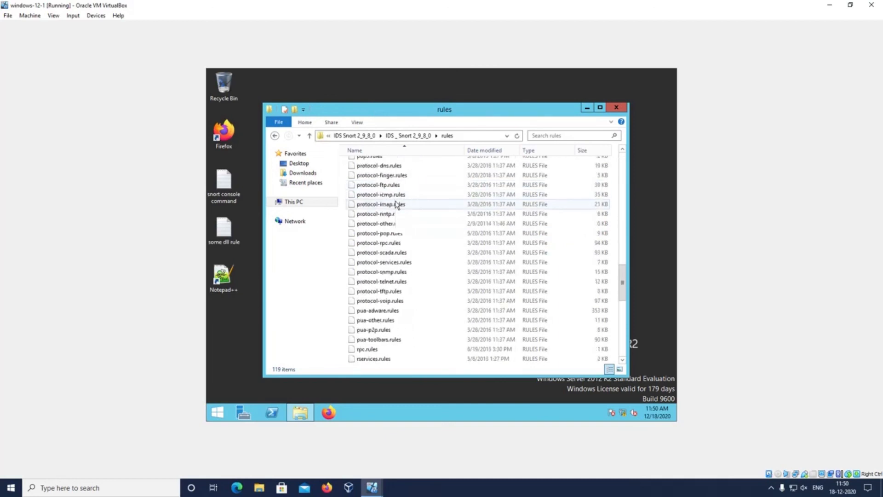
scroll(396, 204, up, 11)
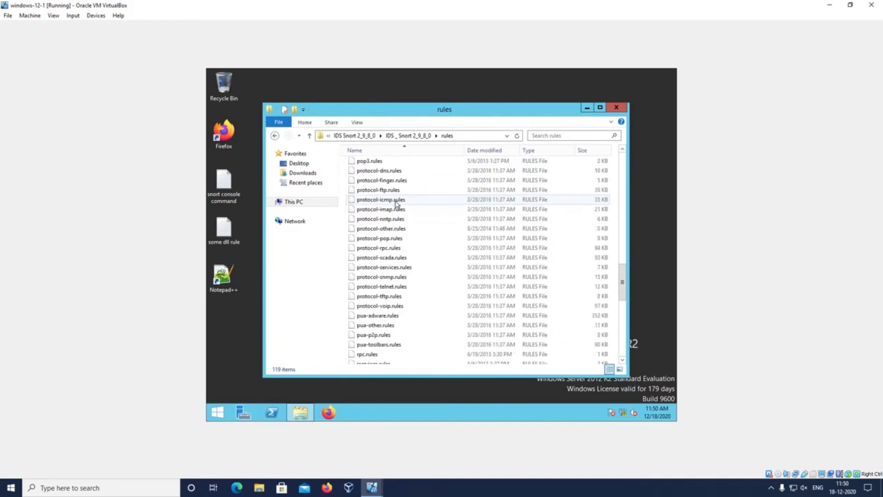
click(274, 137)
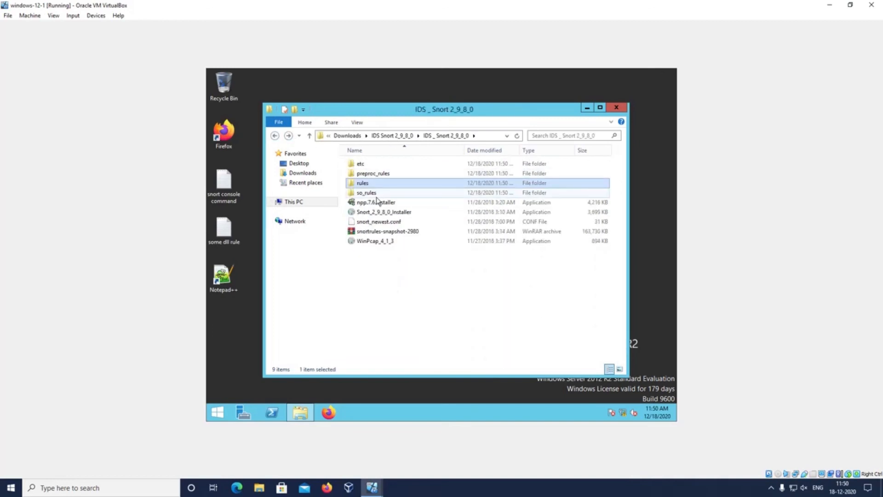
Step: Examine the contents of the extracted so_rules and etc folders, returning to the IDS _ Snort 2_9_8_0 folder after each
click(384, 194)
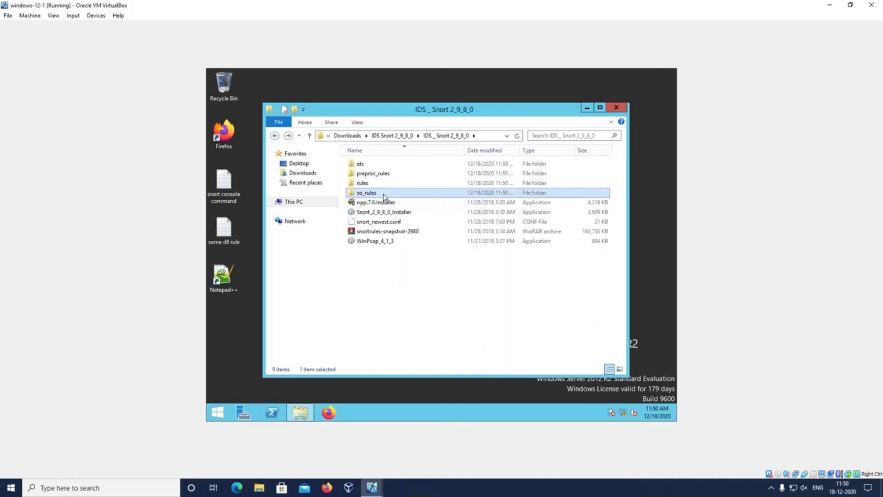
double_click(383, 194)
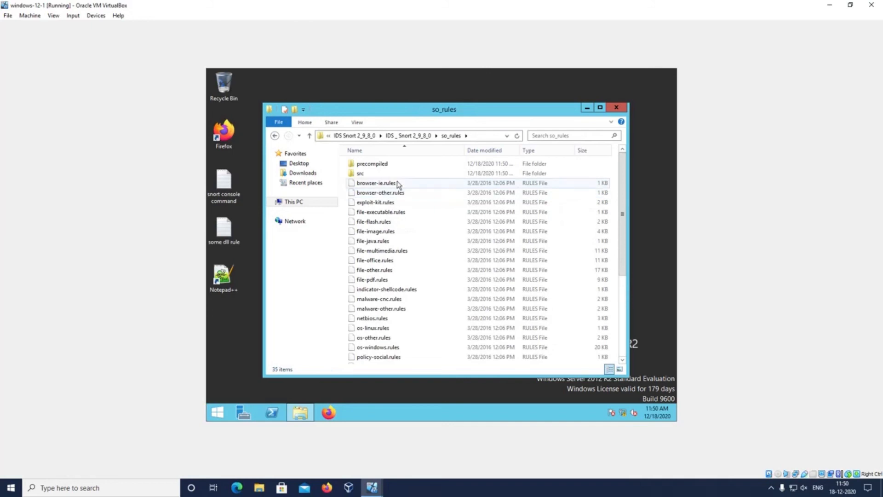
scroll(398, 184, down, 3)
scroll(399, 185, down, 1)
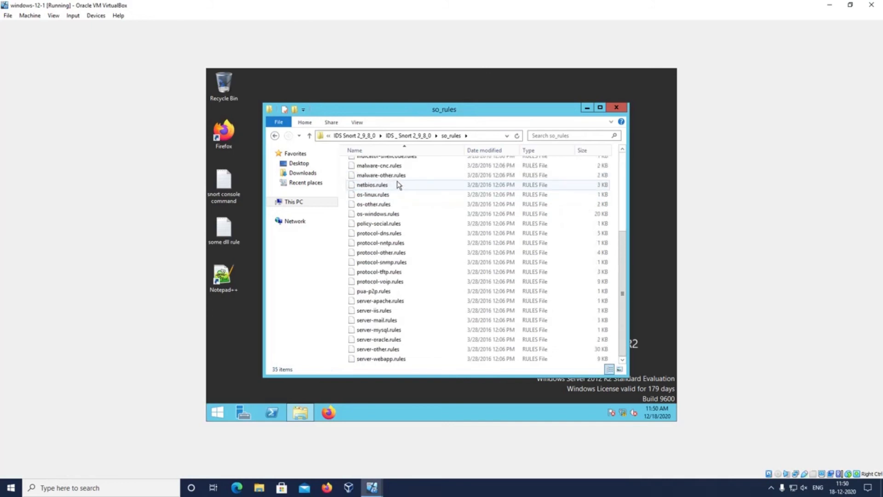
scroll(398, 185, up, 5)
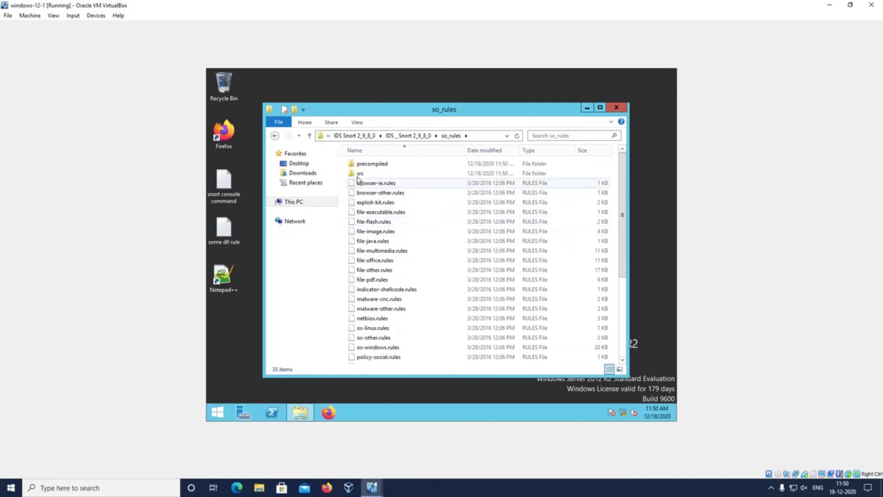
click(275, 136)
double_click(382, 164)
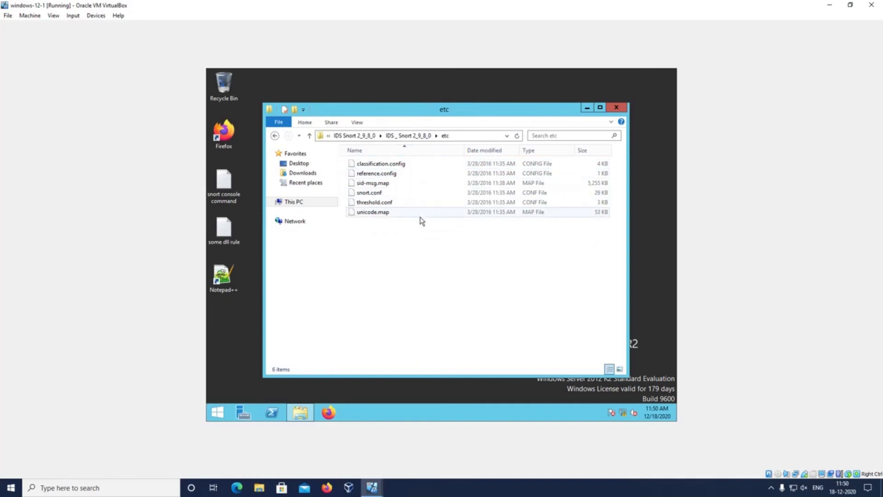
click(274, 135)
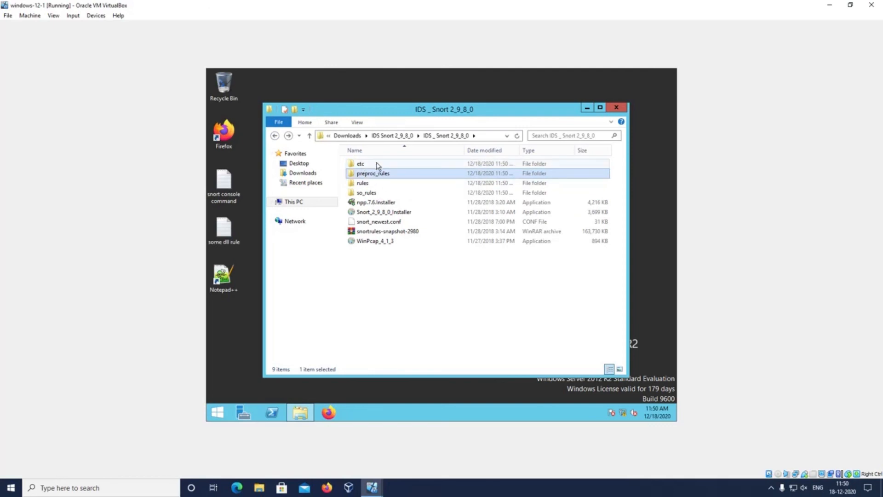
Step: Copy the extracted etc, preproc_rules, rules and so_rules folders into C:\Snort, replacing the files with the same names
ctrl+click(375, 173)
ctrl+click(382, 184)
ctrl+click(382, 191)
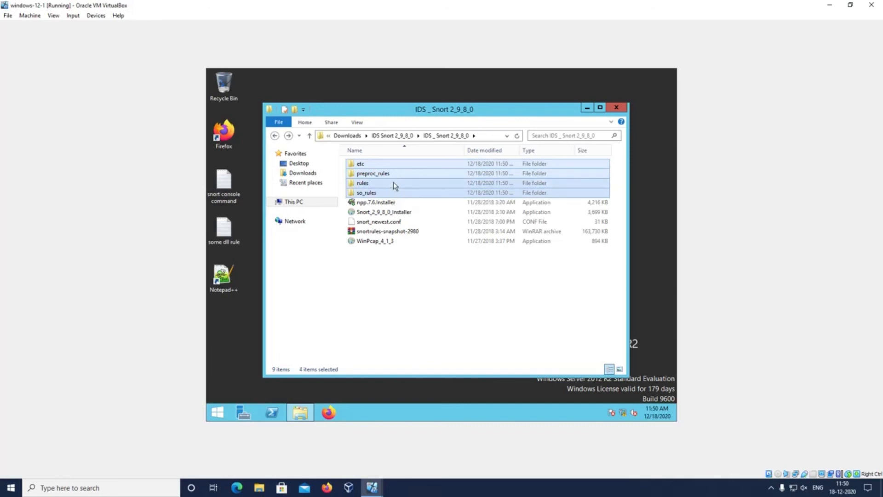
click(296, 201)
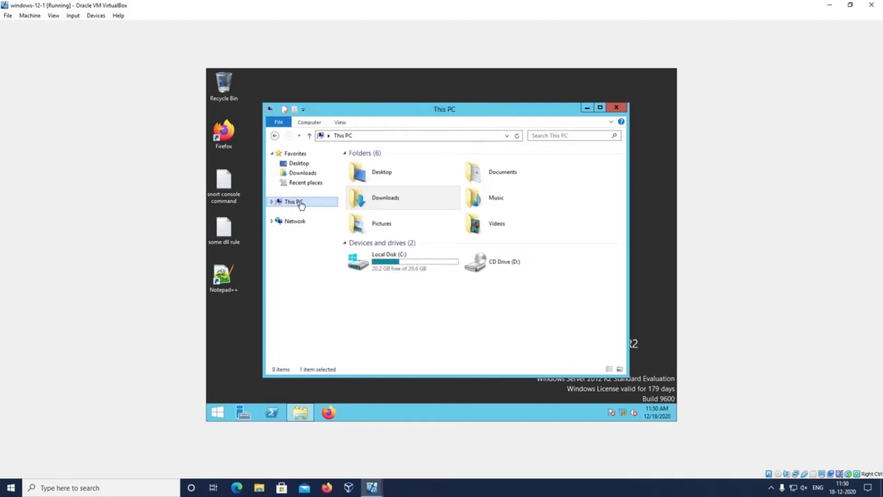
double_click(417, 268)
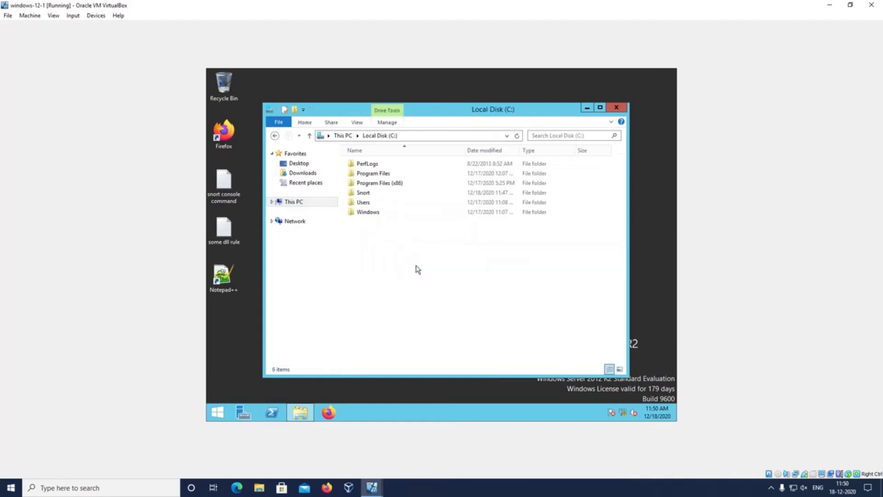
double_click(393, 195)
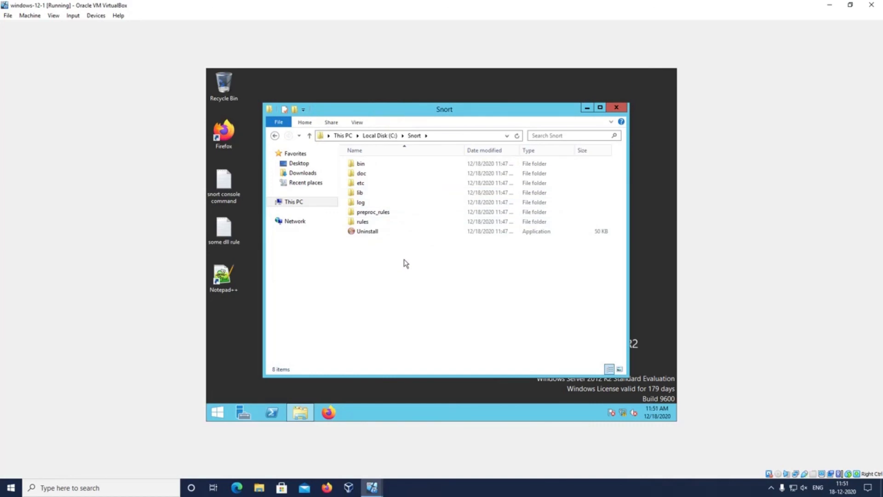
key(ctrl+v)
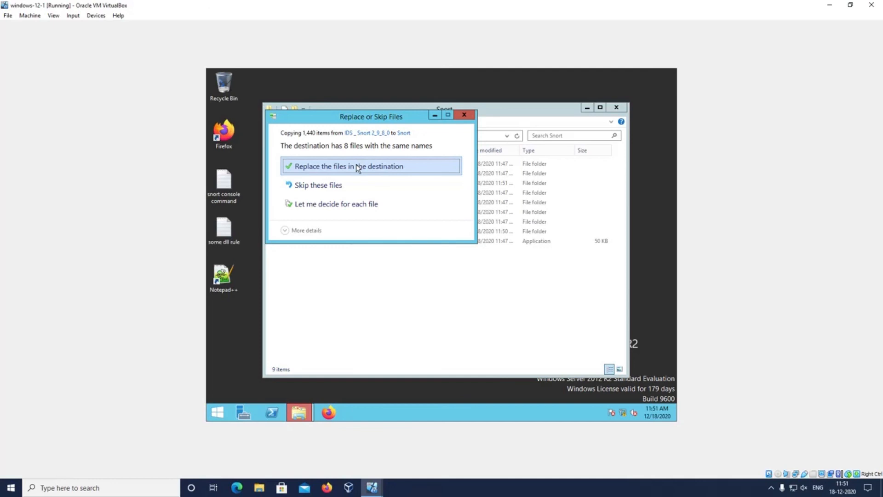
click(359, 167)
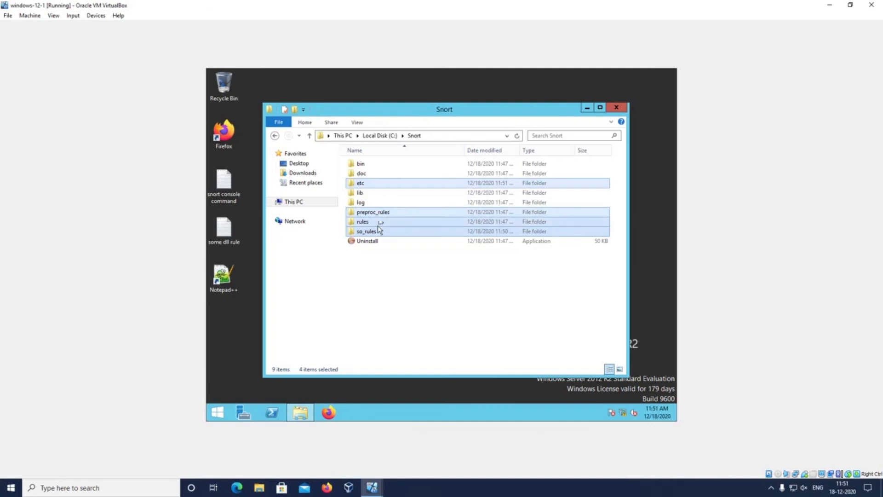
Step: Check the copied files in the etc and rules folders of C:\Snort
double_click(397, 188)
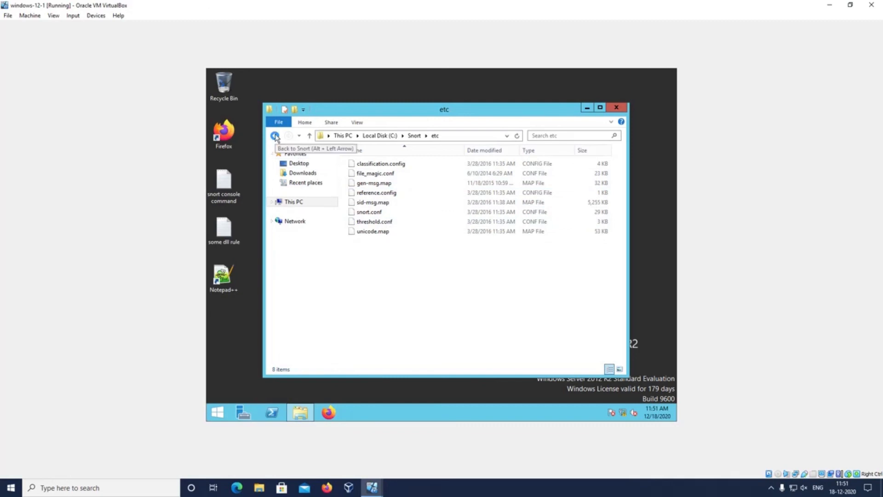
click(275, 136)
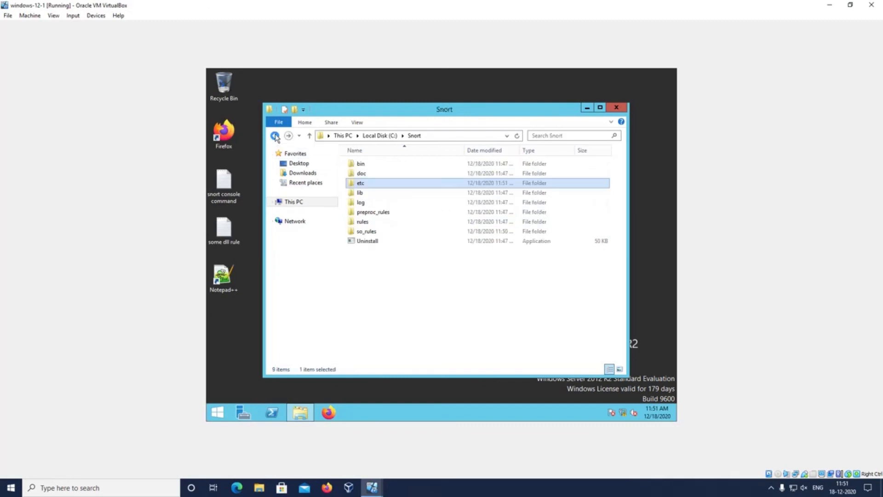
double_click(386, 222)
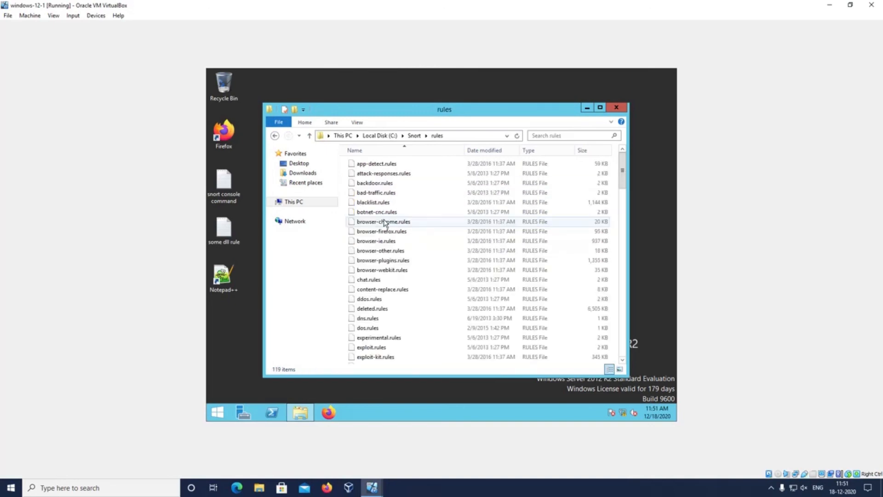
scroll(400, 205, down, 3)
scroll(400, 205, down, 20)
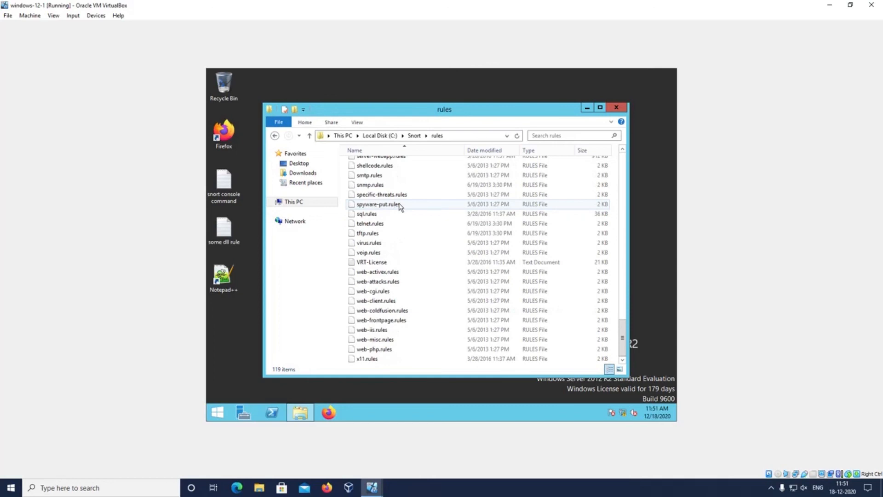
scroll(400, 205, up, 20)
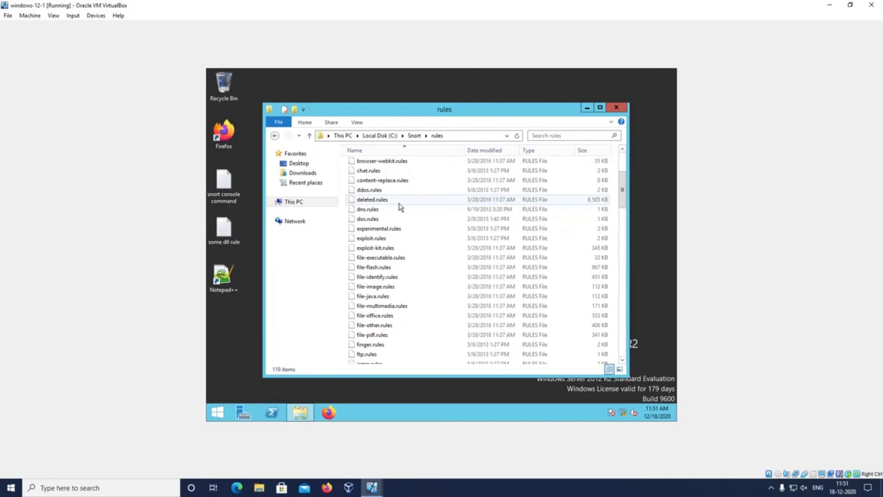
scroll(400, 207, down, 20)
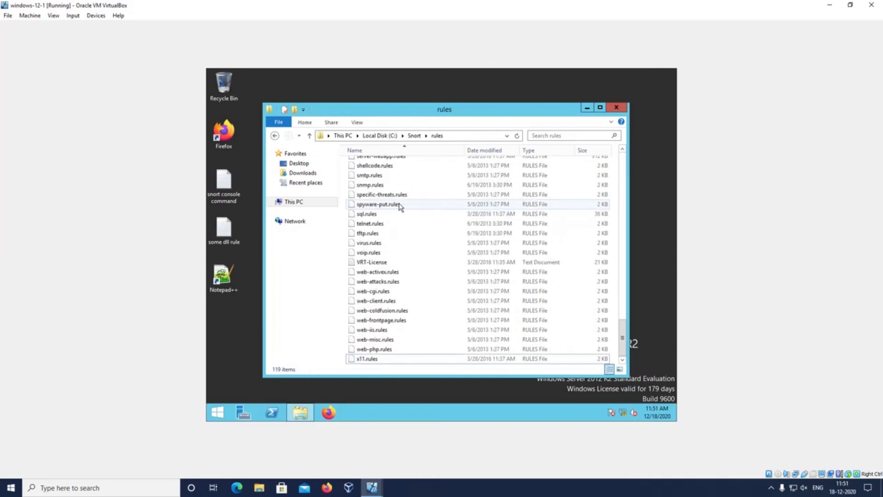
click(468, 480)
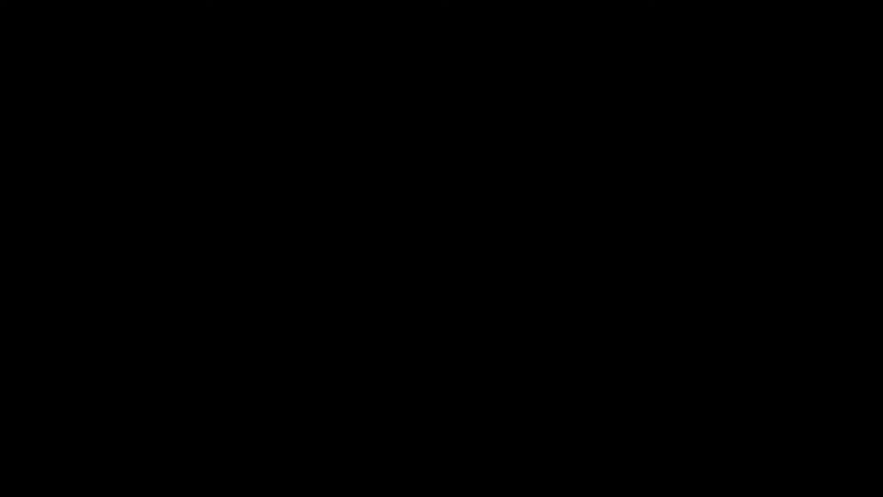